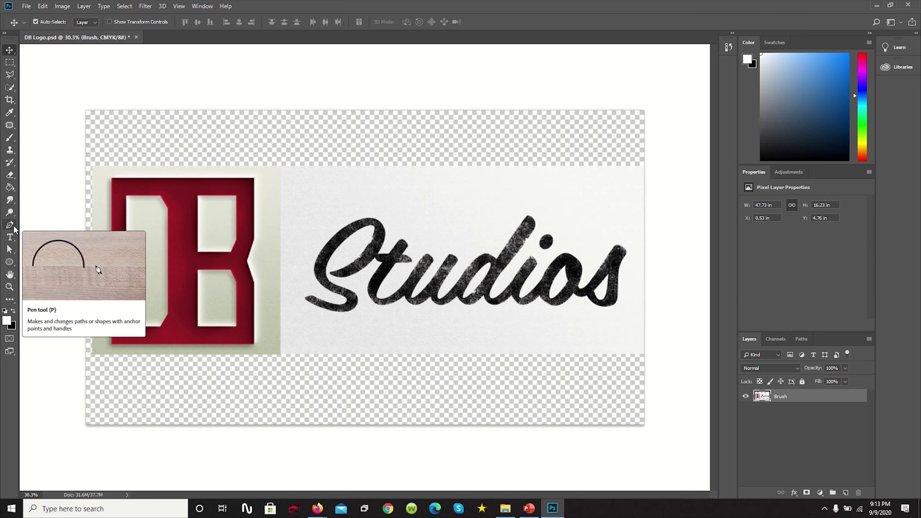
Switch to the Pen tool and zoom in on the red DB block.
key("p")
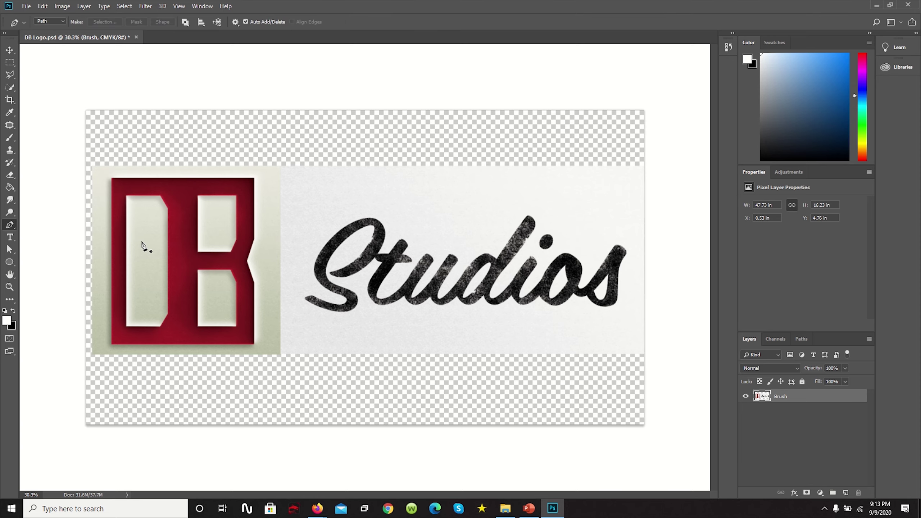
key("ctrl+plus")
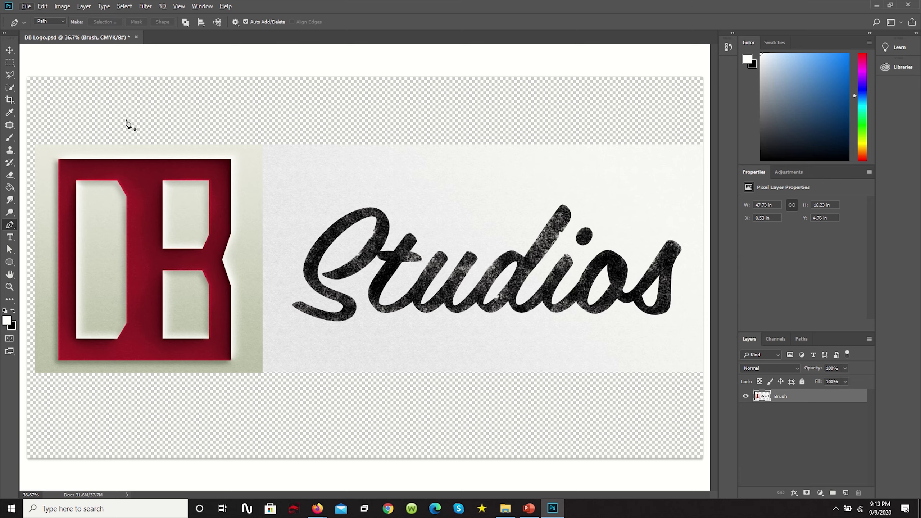
scroll(47, 379, "up", 2)
scroll(47, 379, "up", 5)
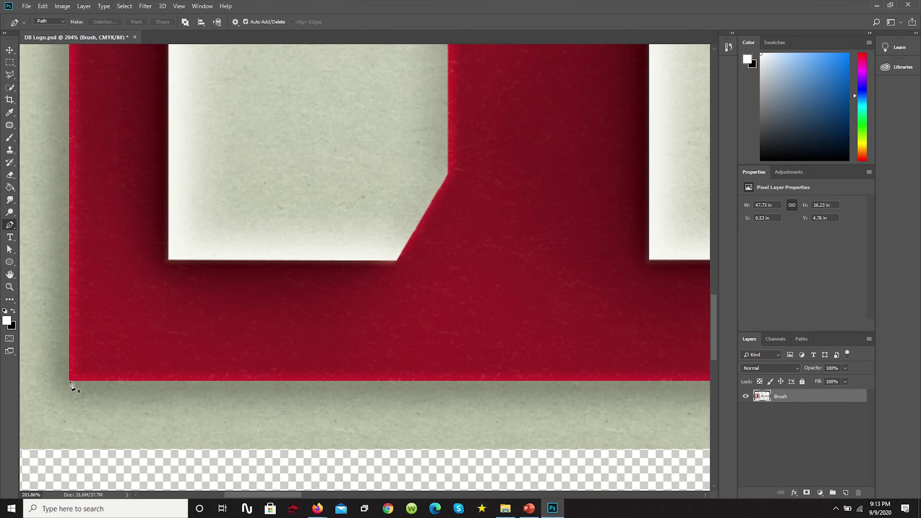
scroll(88, 410, "down", 7)
scroll(72, 181, "up", 3)
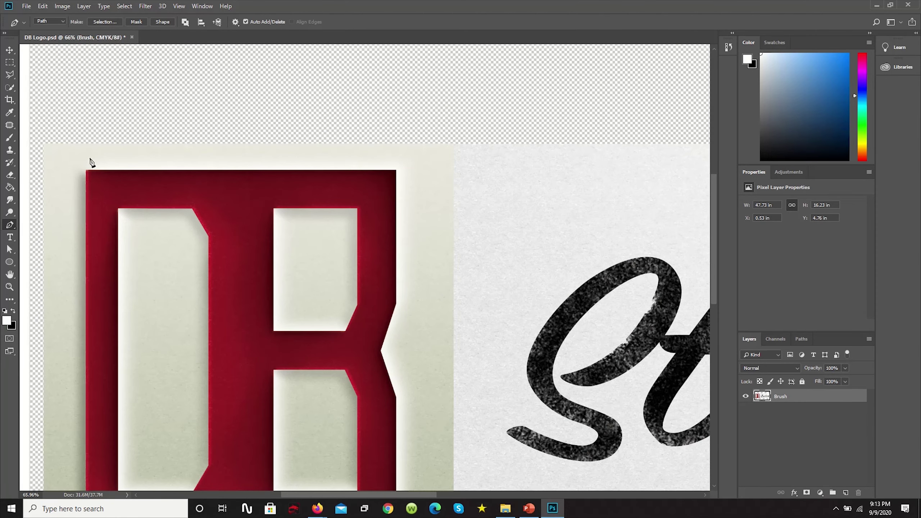
scroll(91, 162, "up", 5)
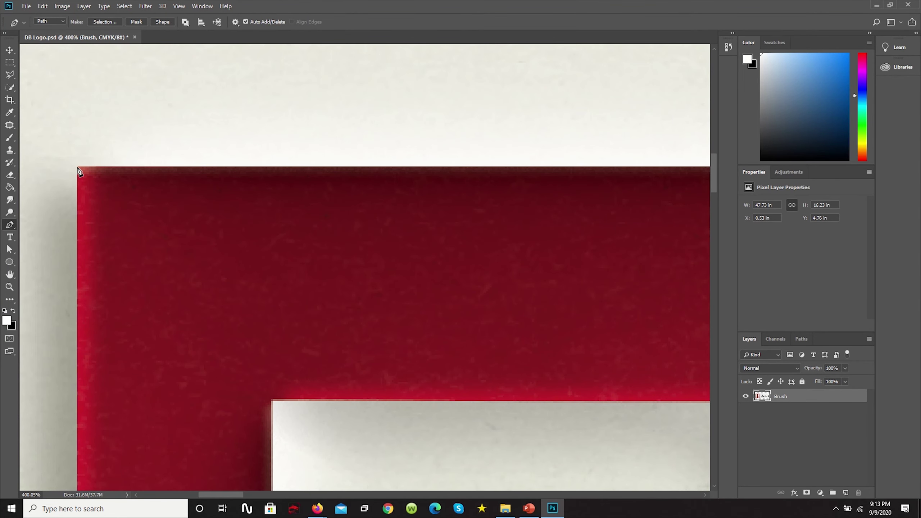
scroll(76, 165, "down", 5)
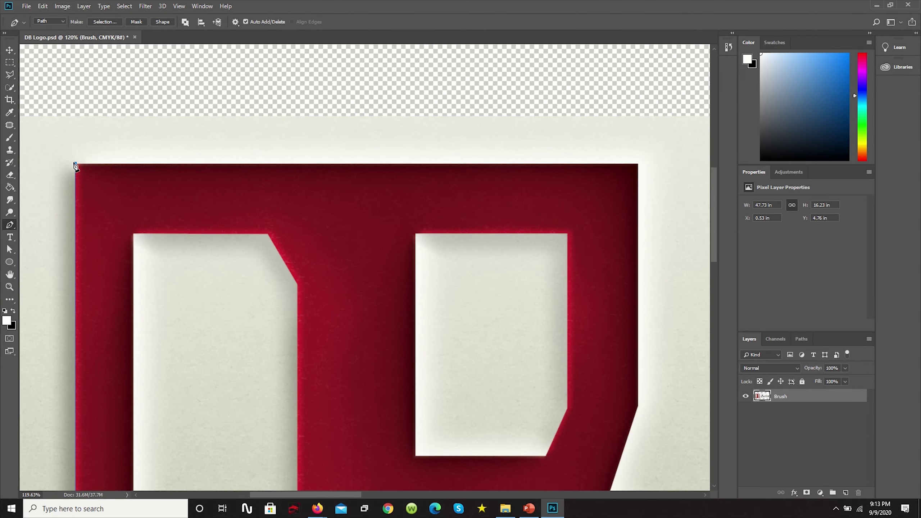
scroll(419, 392, "up", 10)
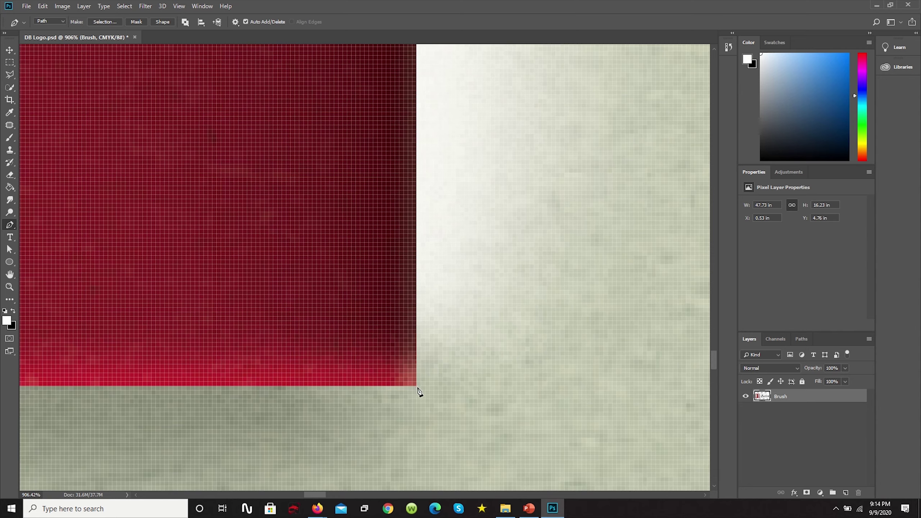
Finish the outer outline with a final anchor at the red block's bottom-left corner.
scroll(418, 391, "down", 10)
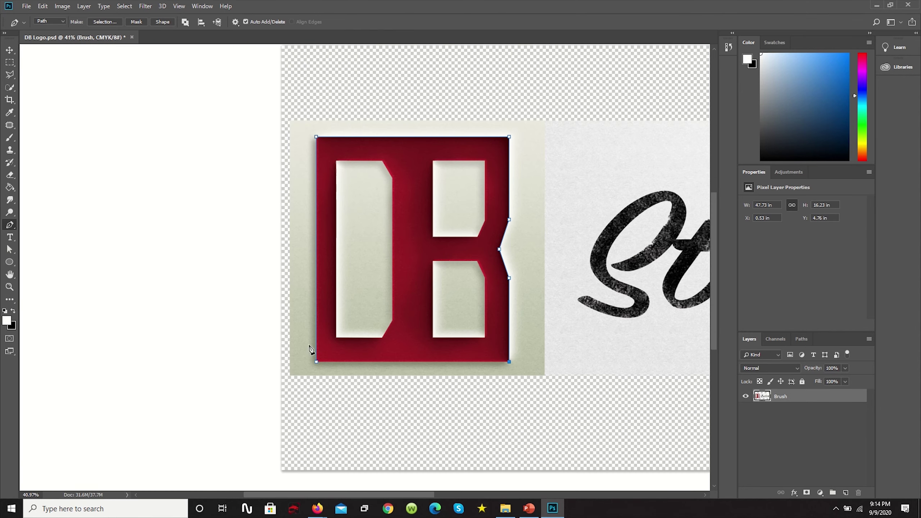
scroll(316, 363, "up", 5)
left_click(320, 377)
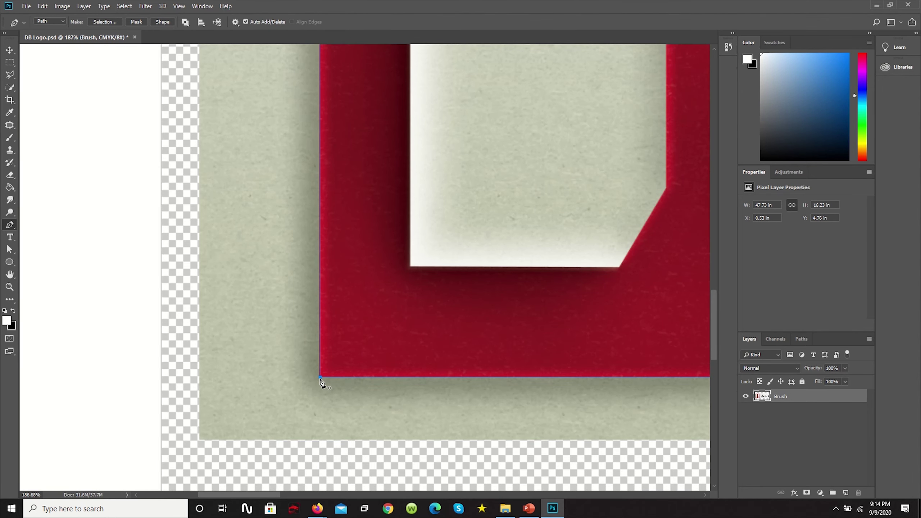
scroll(320, 381, "down", 6)
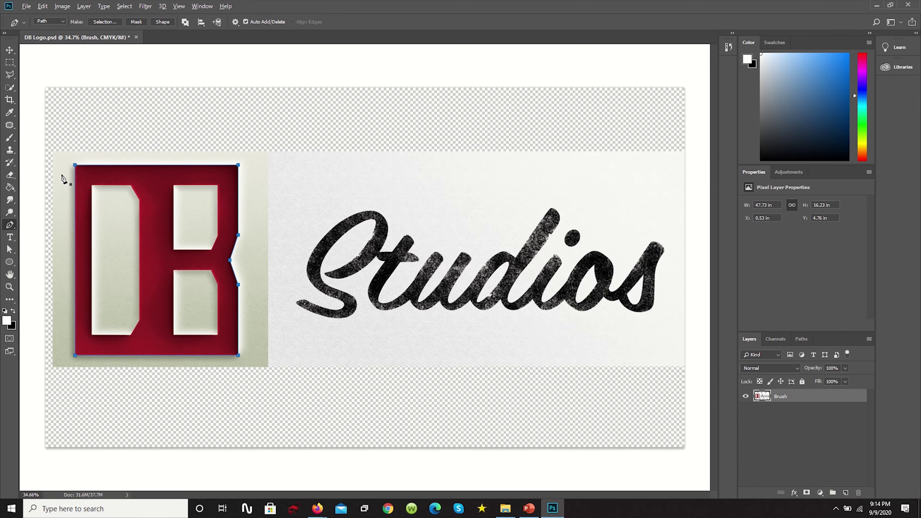
scroll(61, 176, "up", 3)
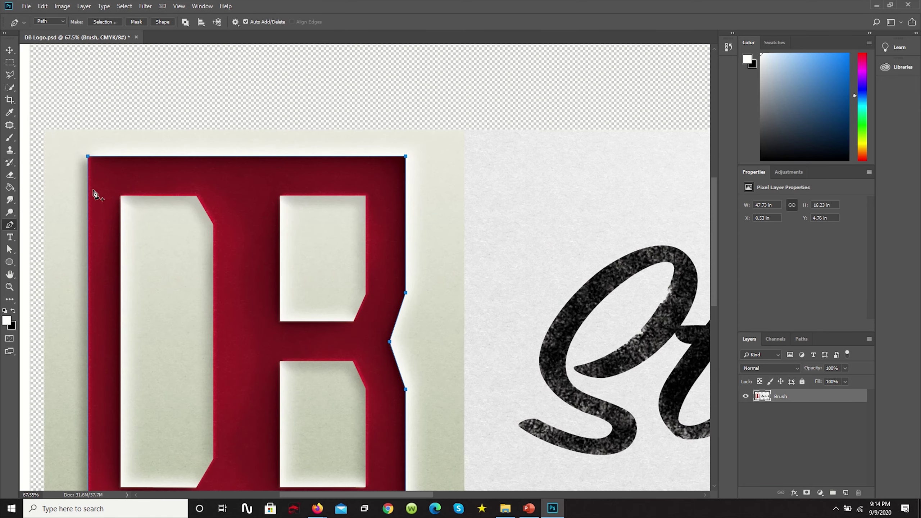
Show the Work Path in Paths and start the D counter outline at its top-left.
left_click(806, 337)
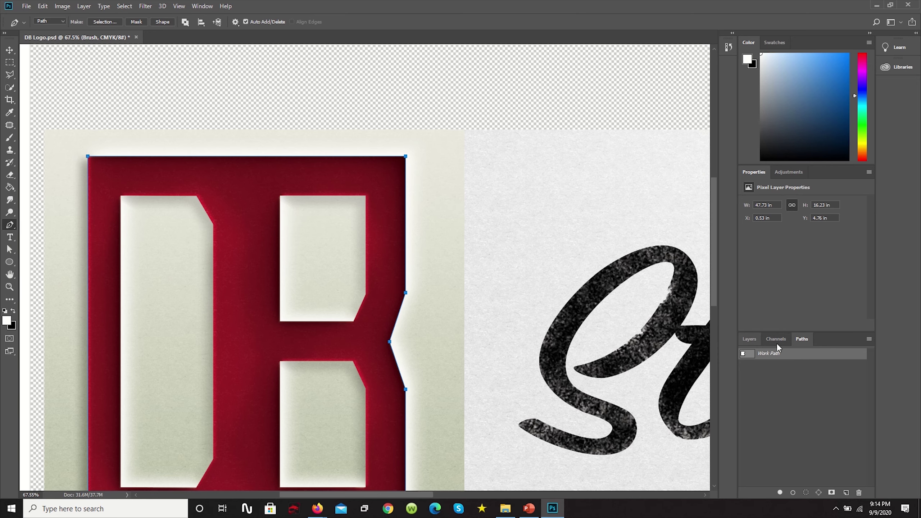
scroll(71, 191, "up", 5)
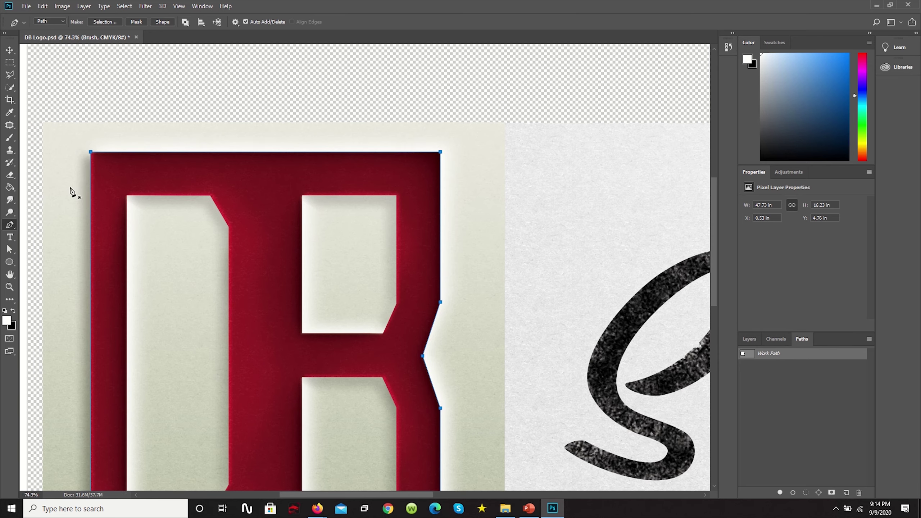
scroll(181, 203, "up", 1)
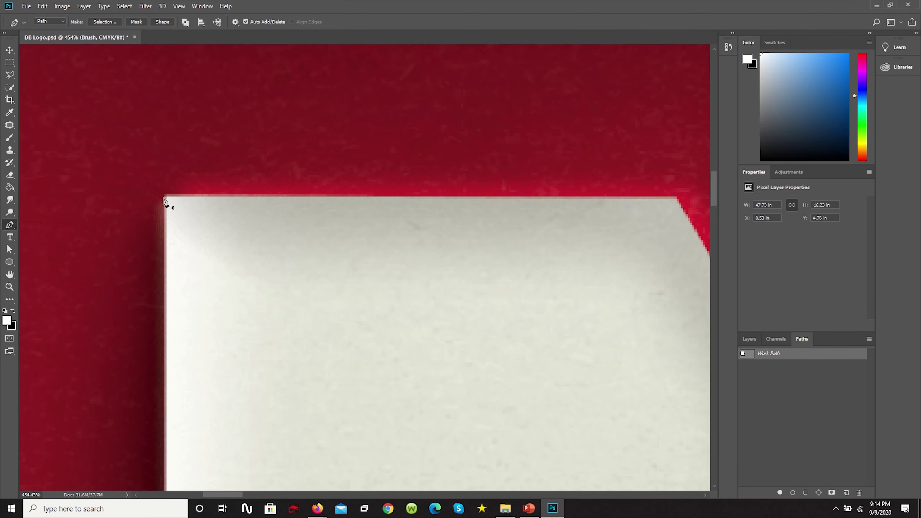
left_click(166, 198)
scroll(300, 40, "down", 6)
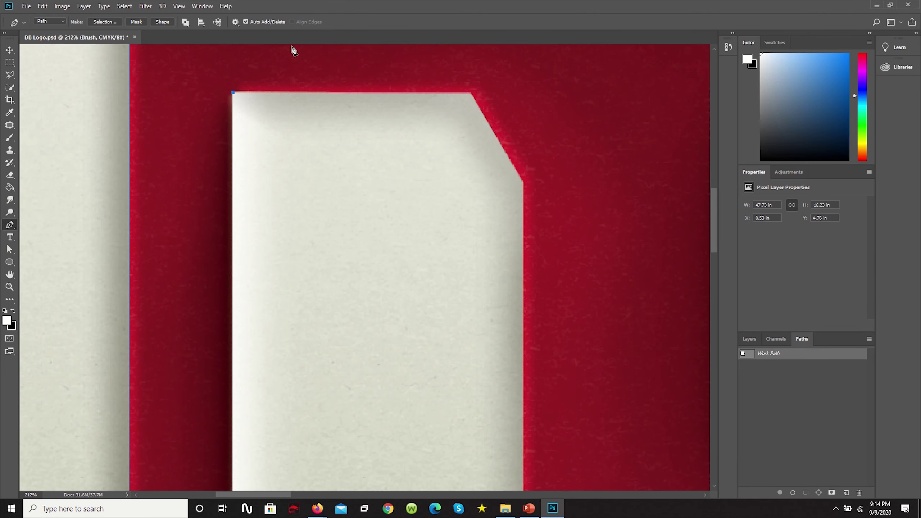
scroll(287, 300, "up", 6)
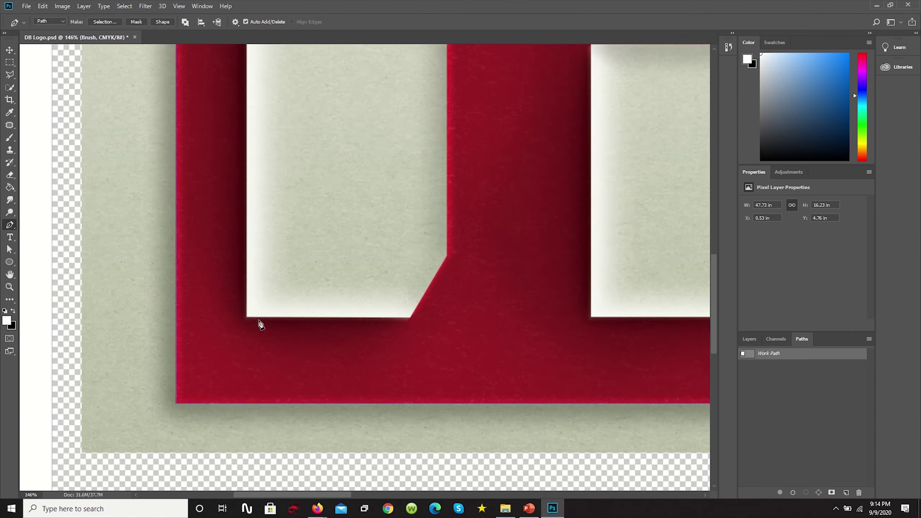
Anchor the D counter's bottom-left corner and the bottom of its angled corner.
left_click(237, 318)
scroll(238, 319, "down", 3)
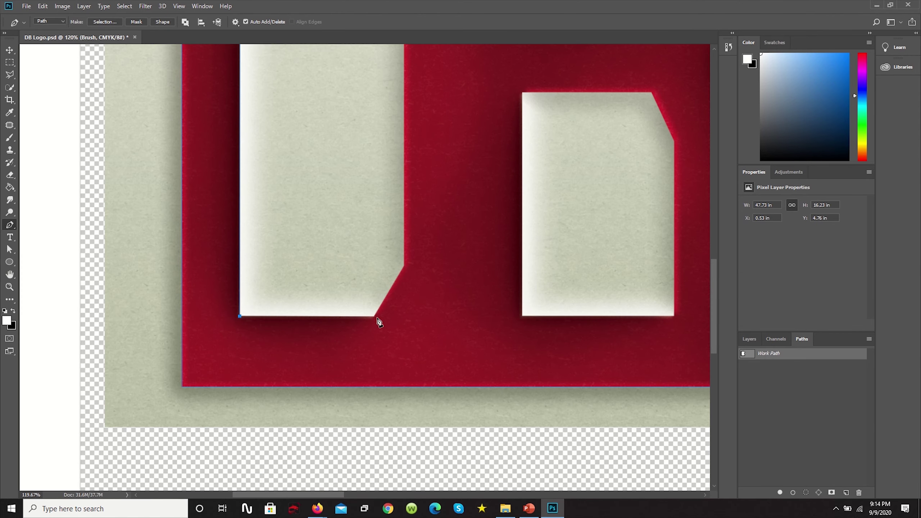
scroll(374, 316, "up", 3)
left_click(370, 318)
scroll(370, 318, "down", 4)
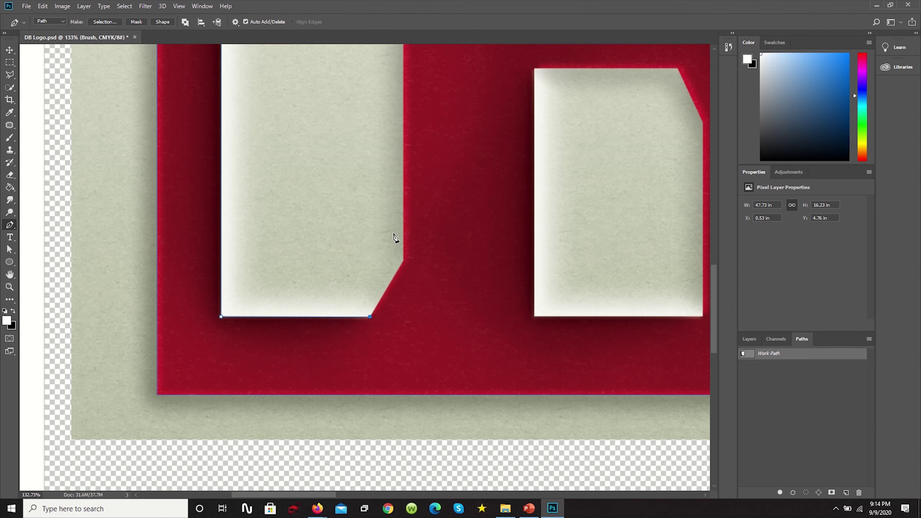
scroll(400, 290, "up", 5)
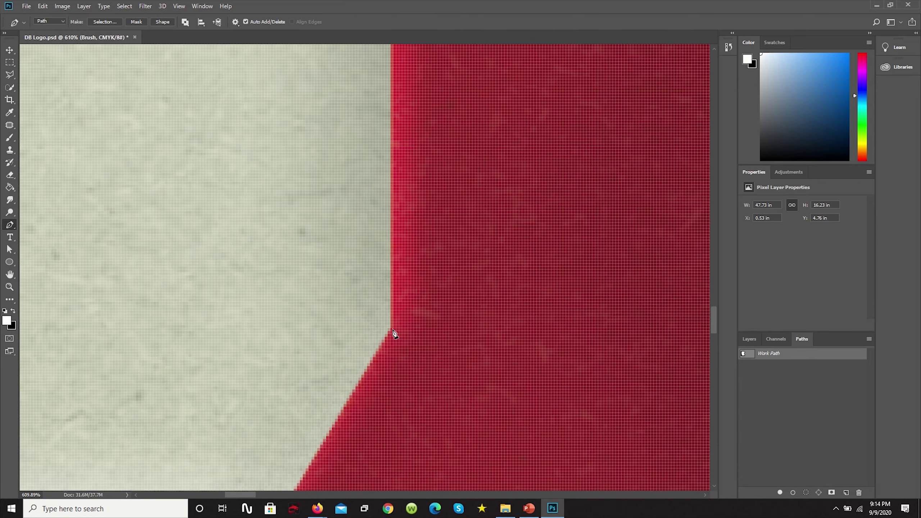
scroll(393, 333, "down", 5)
scroll(329, 189, "up", 2)
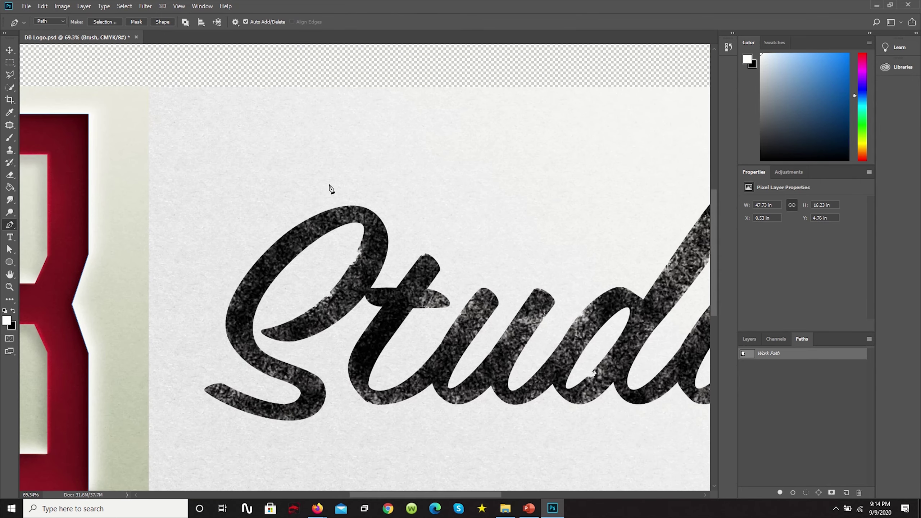
scroll(534, 225, "down", 2)
scroll(113, 212, "down", 1)
scroll(86, 158, "up", 6)
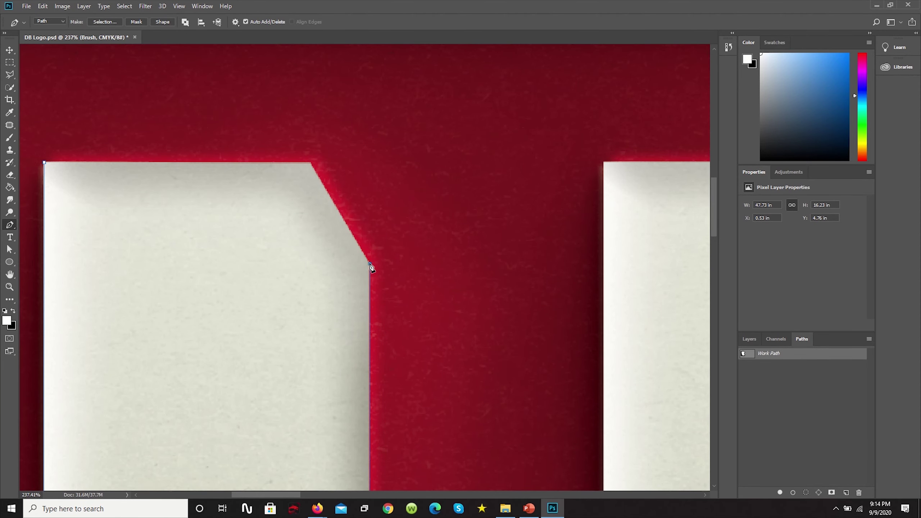
Anchor both ends of the counter's angled edge and close the D counter outline.
left_click(370, 264)
left_click(311, 163)
left_click(44, 162)
scroll(274, 137, "down", 2)
scroll(274, 138, "down", 4)
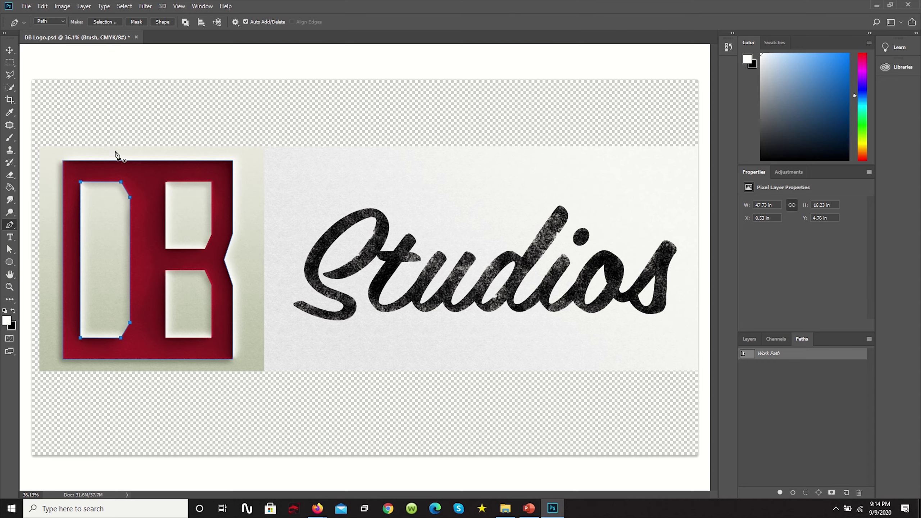
scroll(117, 155, "up", 5)
Trace a closed outline around the B's upper inner counter, including its angled edge.
left_click(206, 181)
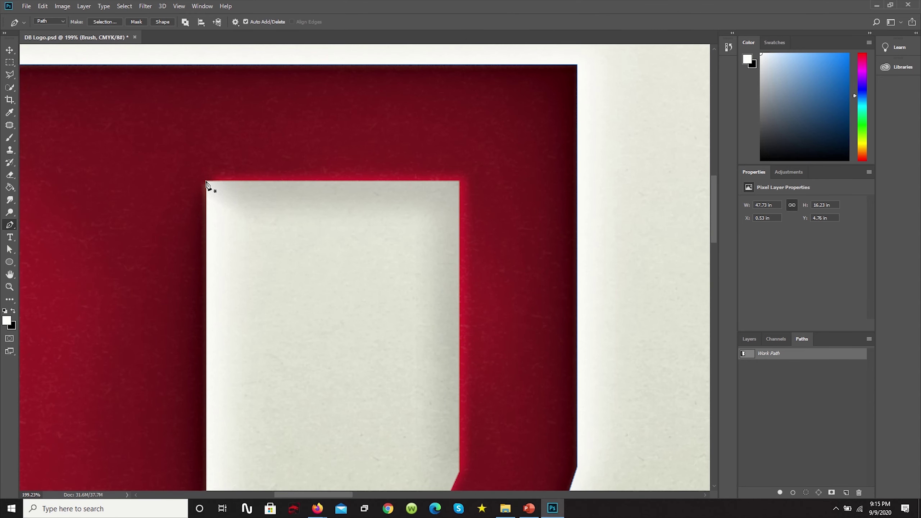
left_click(459, 184)
scroll(455, 206, "down", 3)
scroll(460, 370, "up", 3)
left_click(456, 373)
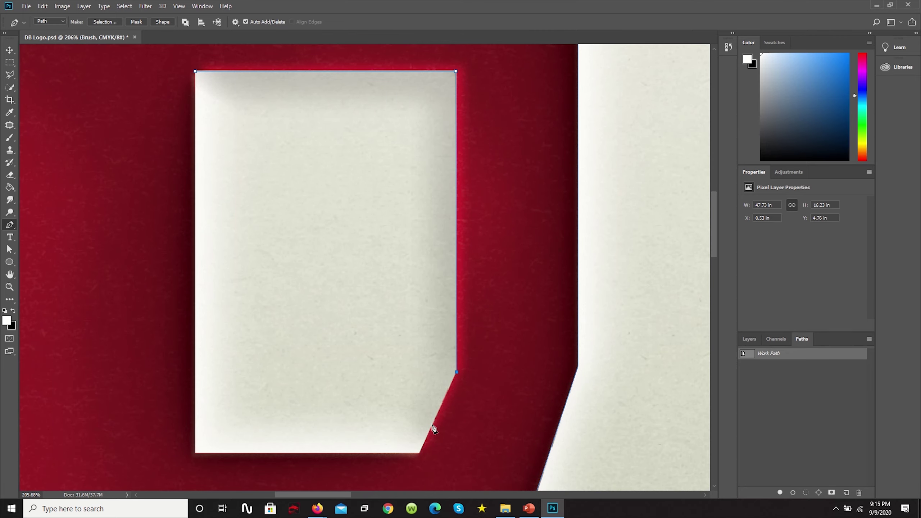
left_click(419, 454)
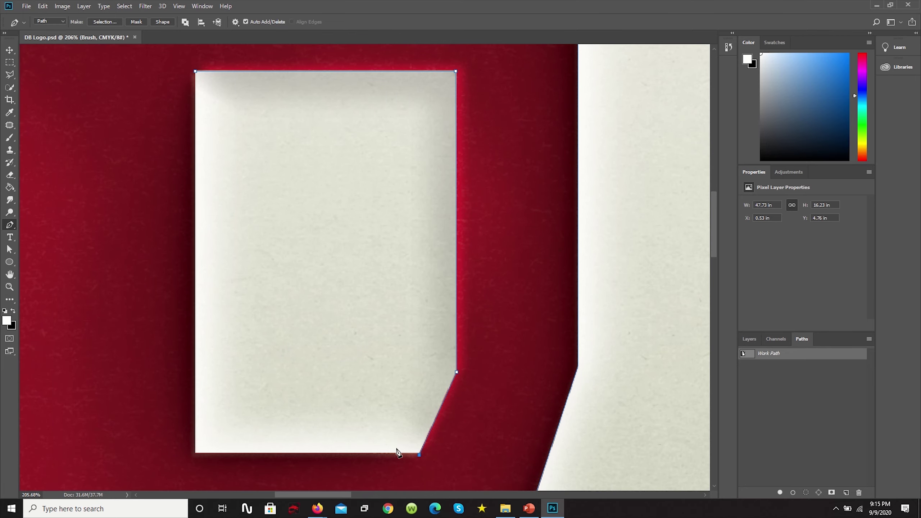
left_click(195, 453)
scroll(390, 257, "down", 2)
left_click(284, 175)
scroll(384, 145, "down", 3)
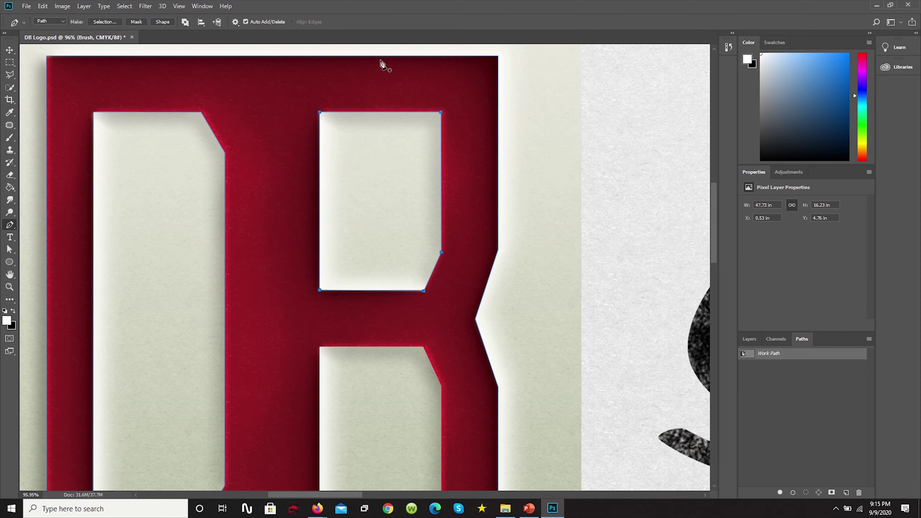
scroll(357, 359, "up", 3)
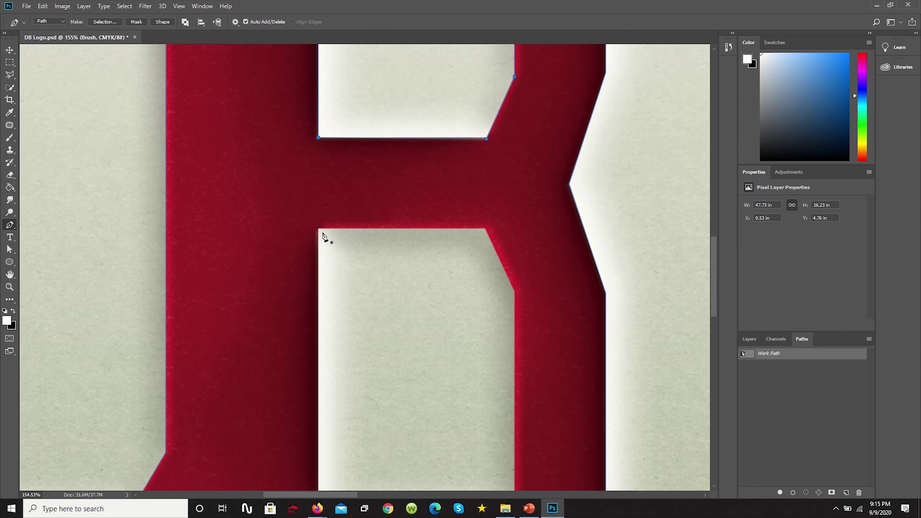
Trace a closed outline around the B's lower counter, then select the finished Work Path.
left_click(319, 233)
scroll(319, 240, "up", 2)
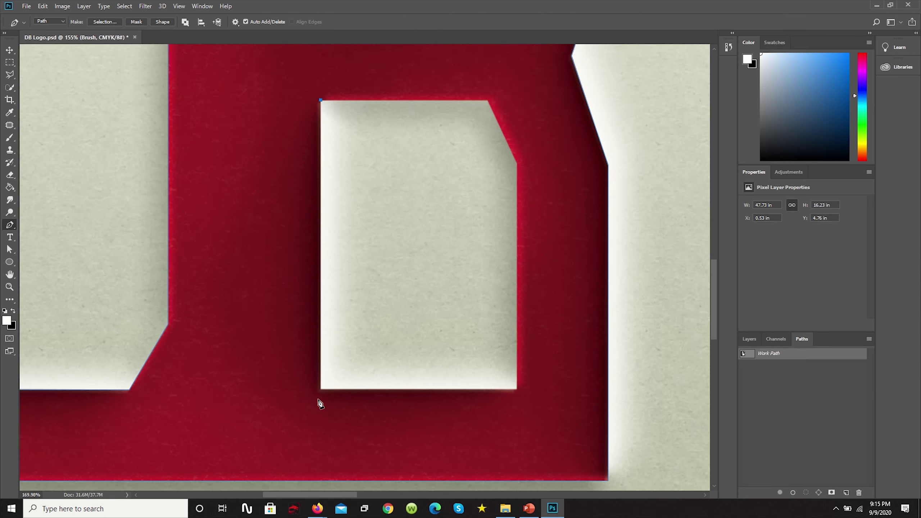
left_click(320, 390)
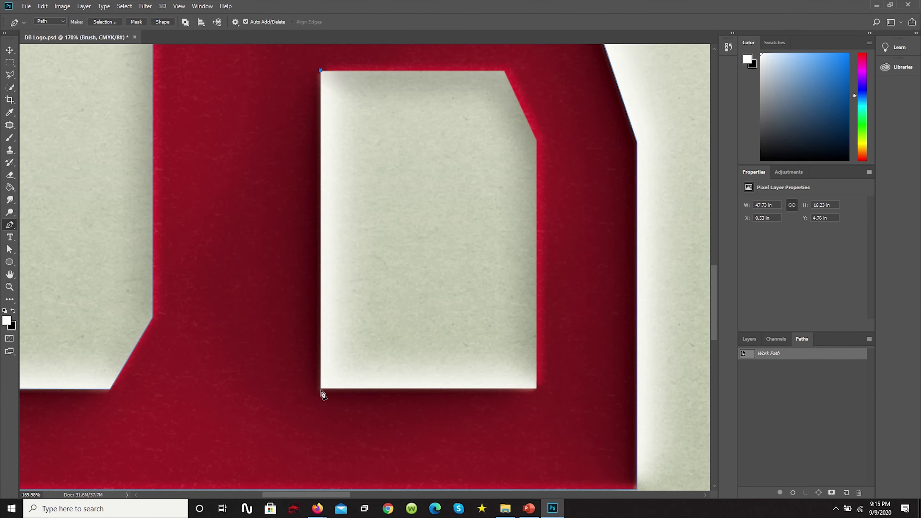
left_click(537, 390)
scroll(543, 230, "up", 2)
scroll(543, 232, "up", 1)
left_click(538, 247)
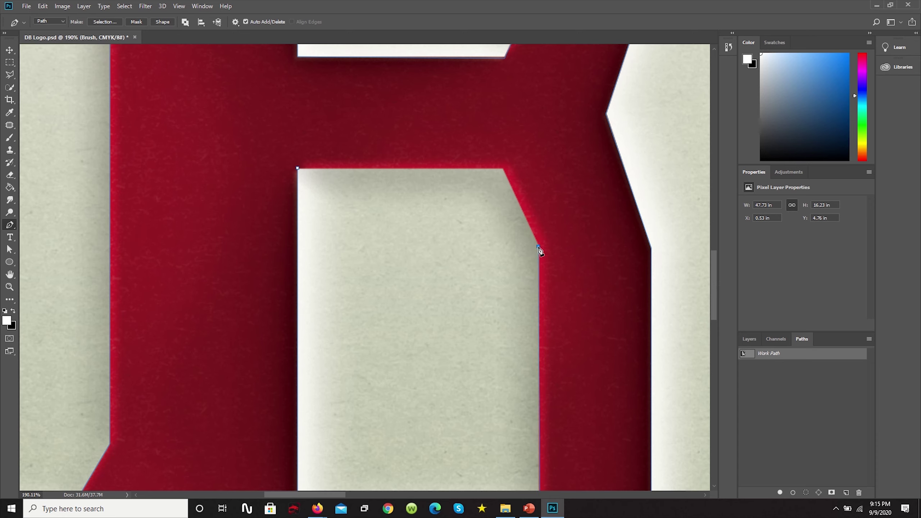
left_click(504, 169)
left_click(298, 168)
scroll(494, 368, "down", 5)
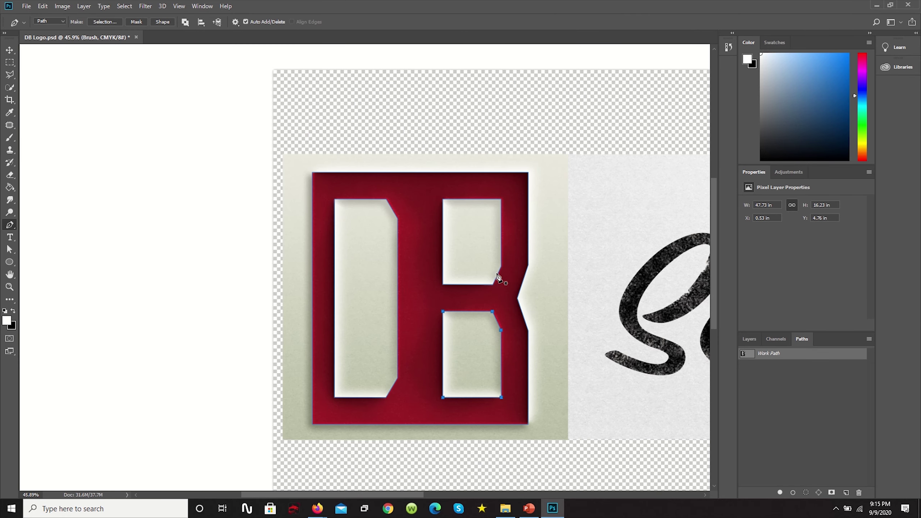
scroll(443, 301, "up", 3)
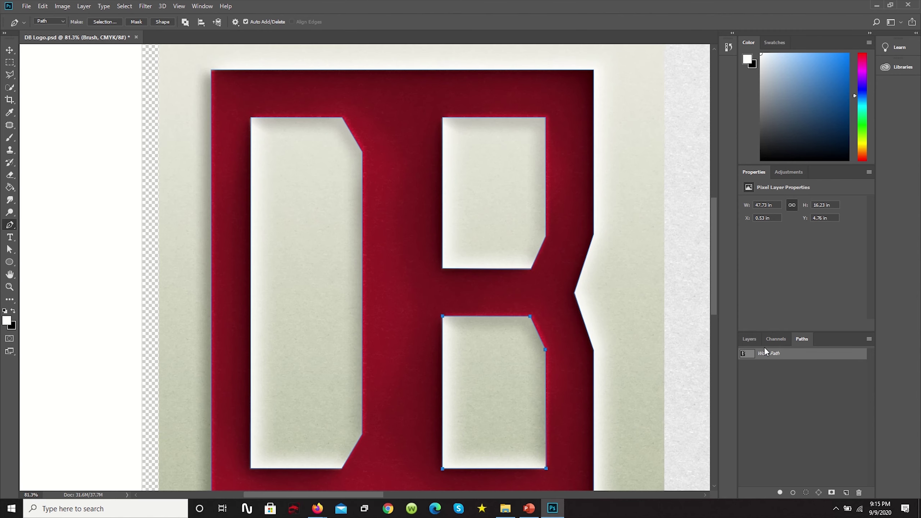
key("v")
left_click(776, 374)
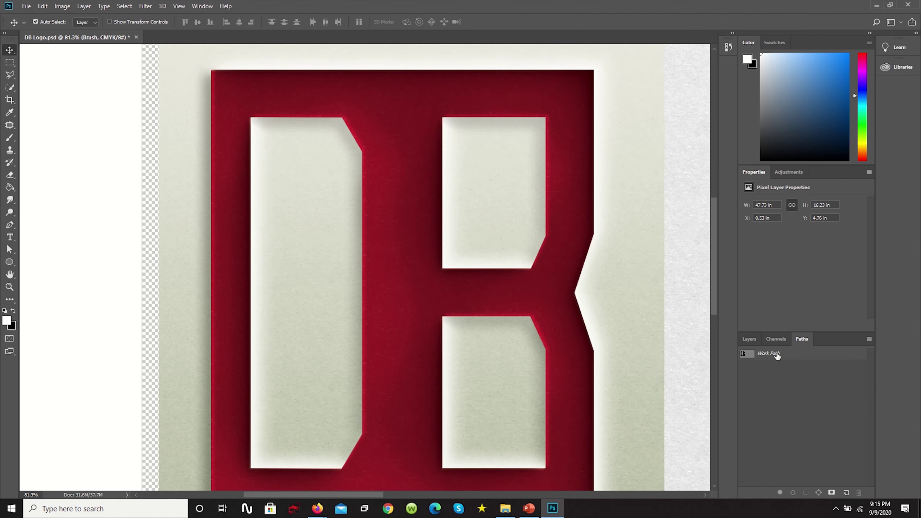
Save the Work Path as a path named DB.
double_click(775, 353)
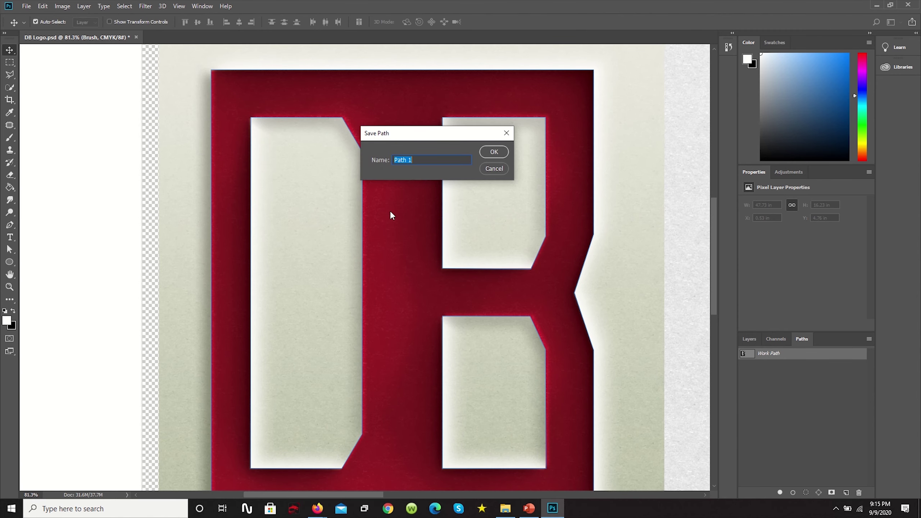
type("DB")
key("Return")
scroll(304, 224, "down", 4)
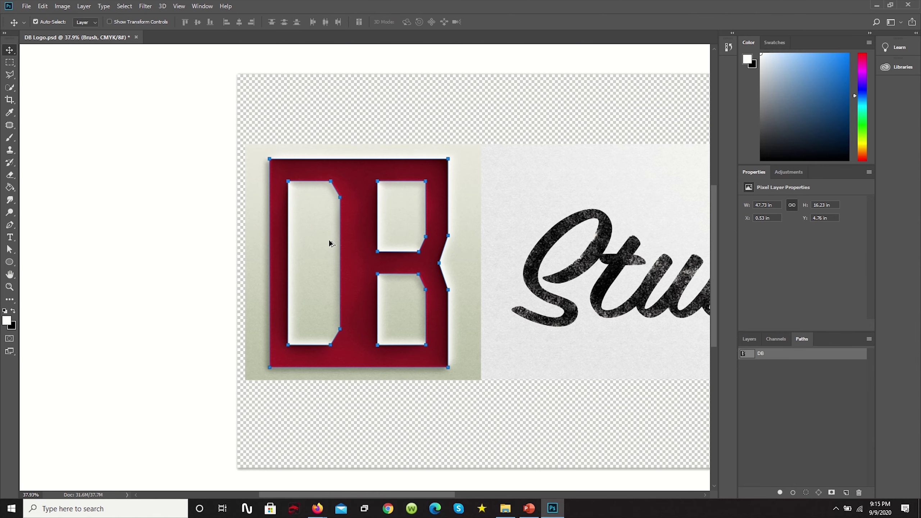
scroll(341, 218, "up", 2)
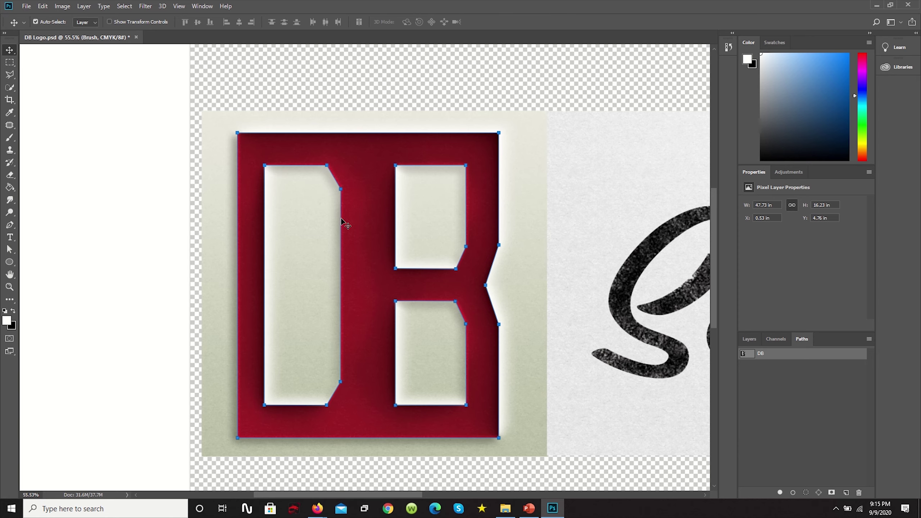
Turn the DB path into a selection and fit the whole document on screen.
right_click(763, 356)
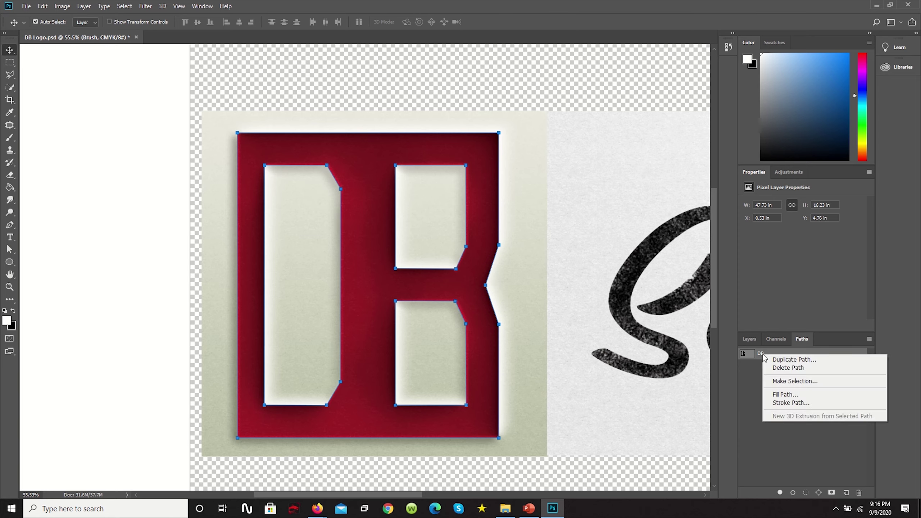
left_click(807, 381)
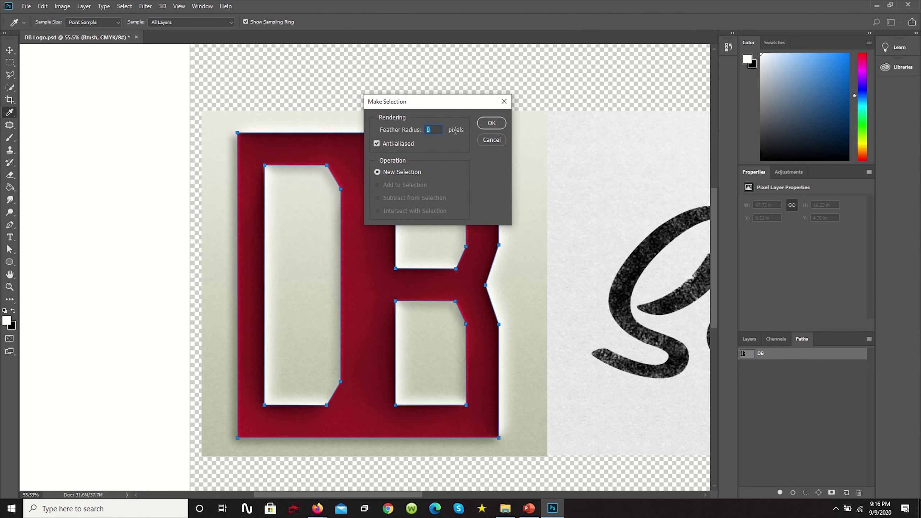
left_click(499, 126)
key("v")
key("ctrl+0")
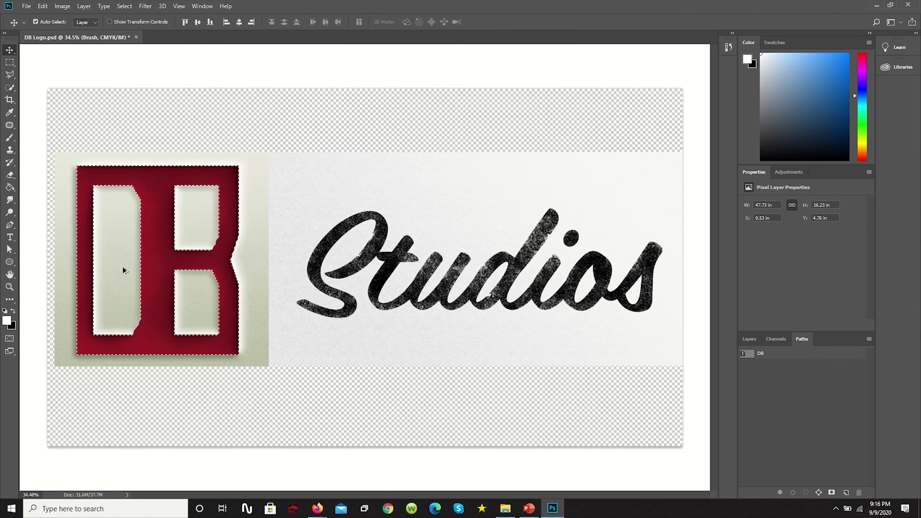
scroll(122, 266, "up", 3)
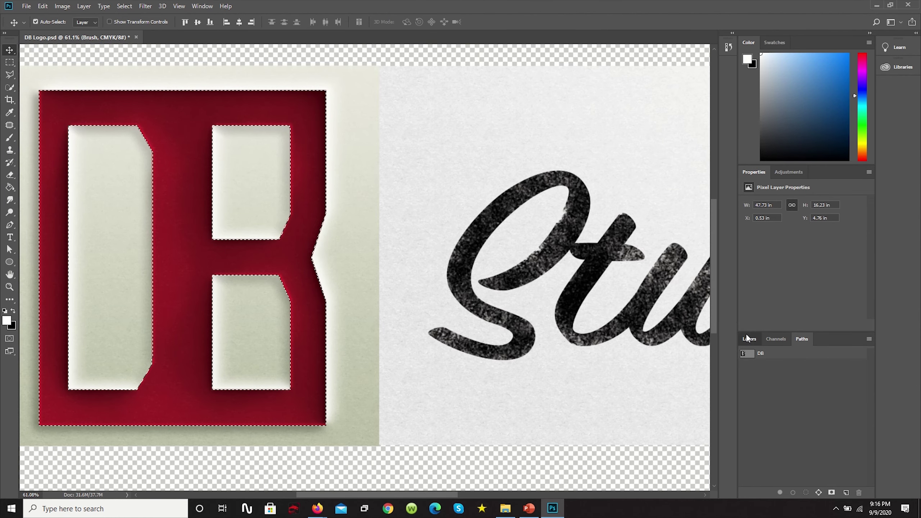
Add a layer mask to the Brush layer from the DB selection.
left_click(747, 339)
left_click(807, 492)
scroll(474, 314, "down", 1)
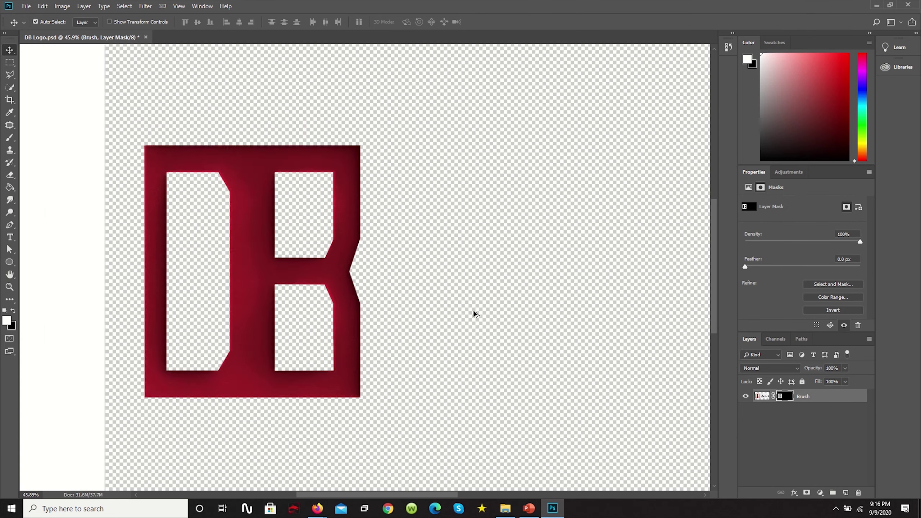
scroll(474, 313, "down", 3)
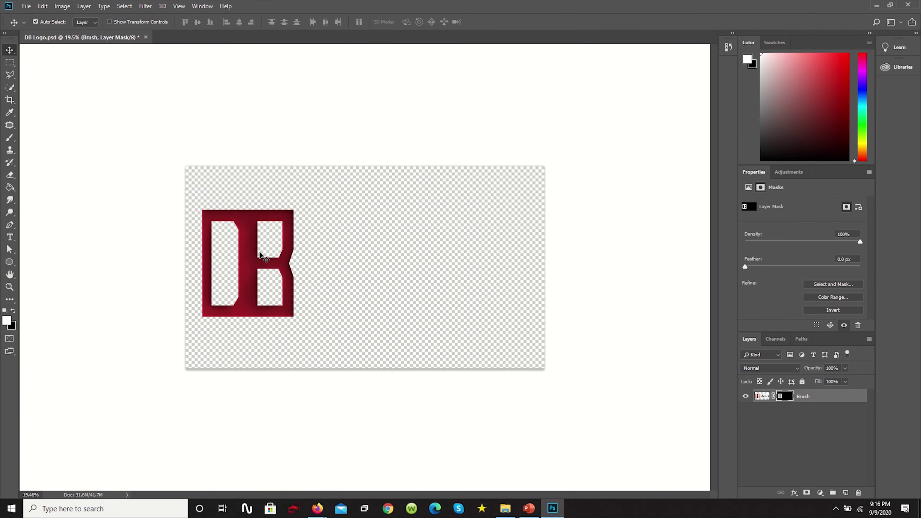
Reload the DB path as a selection and create an empty Layer 1.
scroll(209, 242, "up", 2)
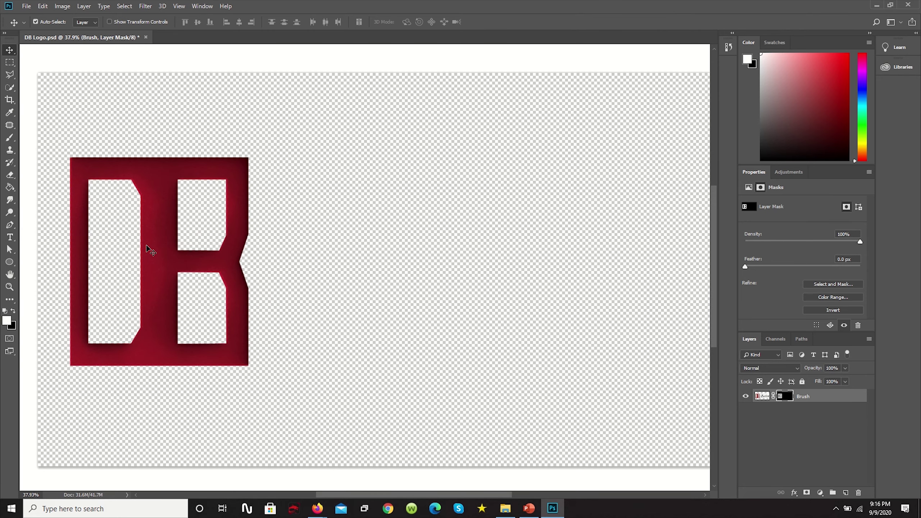
left_click(804, 342)
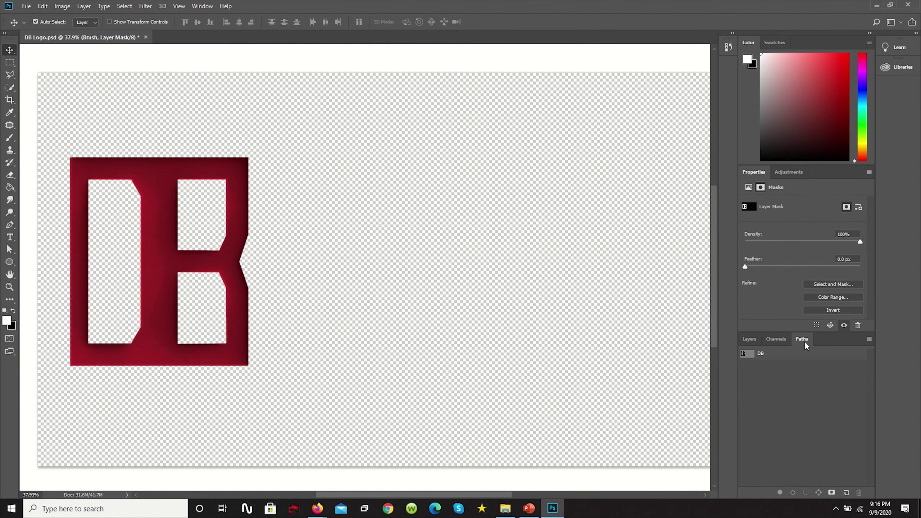
right_click(761, 357)
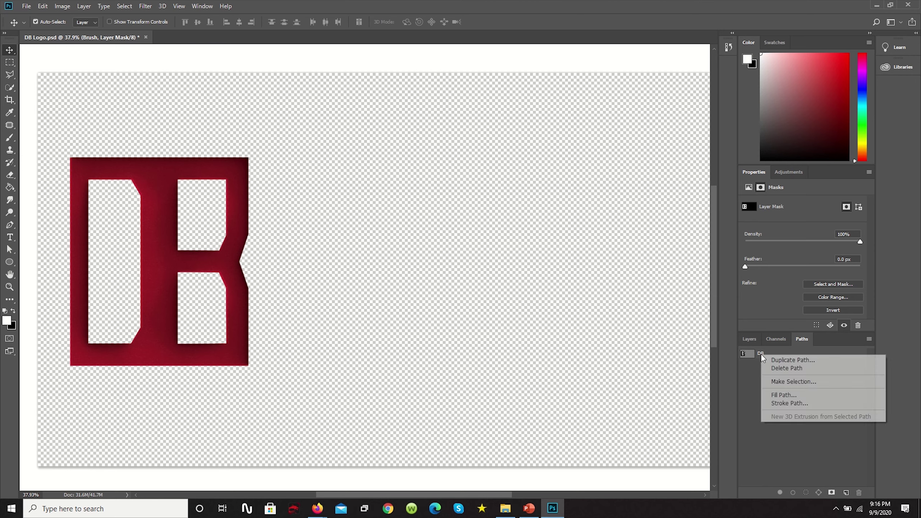
left_click(781, 382)
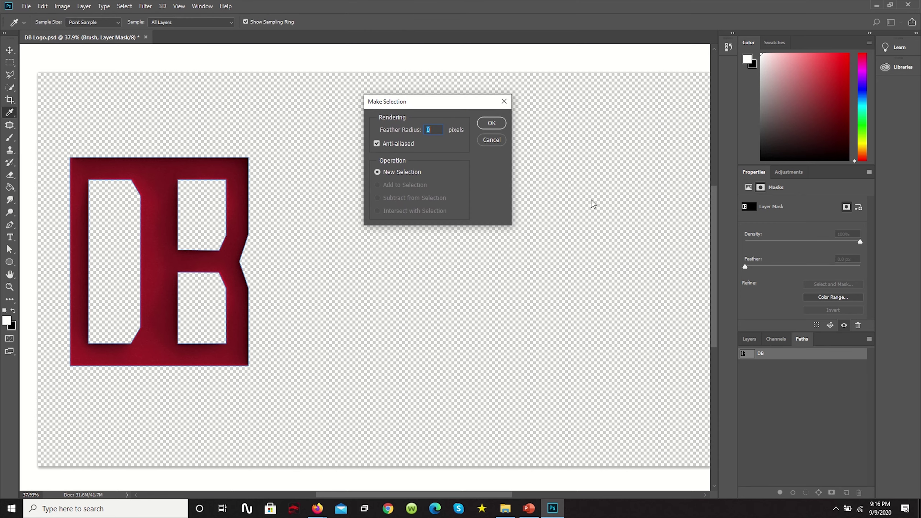
left_click(489, 122)
left_click(749, 339)
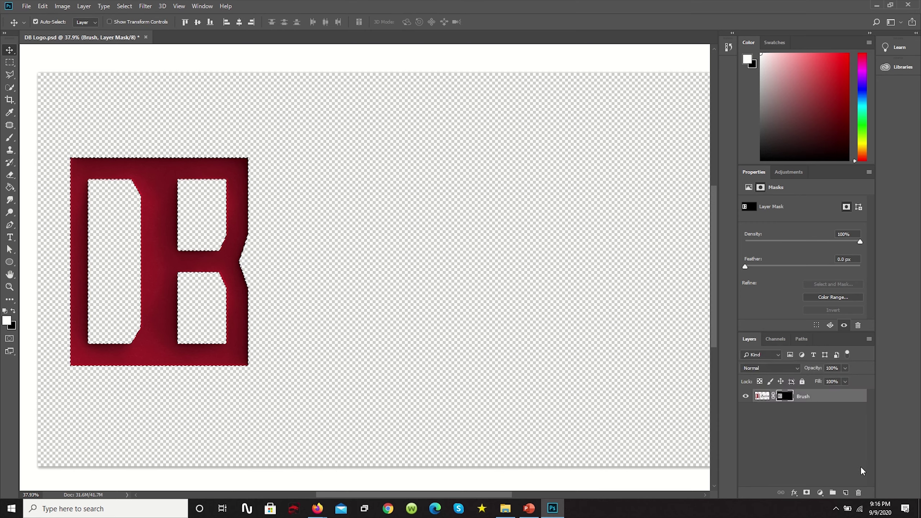
left_click(846, 493)
Move Layer 1 below Brush and paint the DB selection bright blue with a Soft Round brush.
left_click_drag(784, 397, 776, 422)
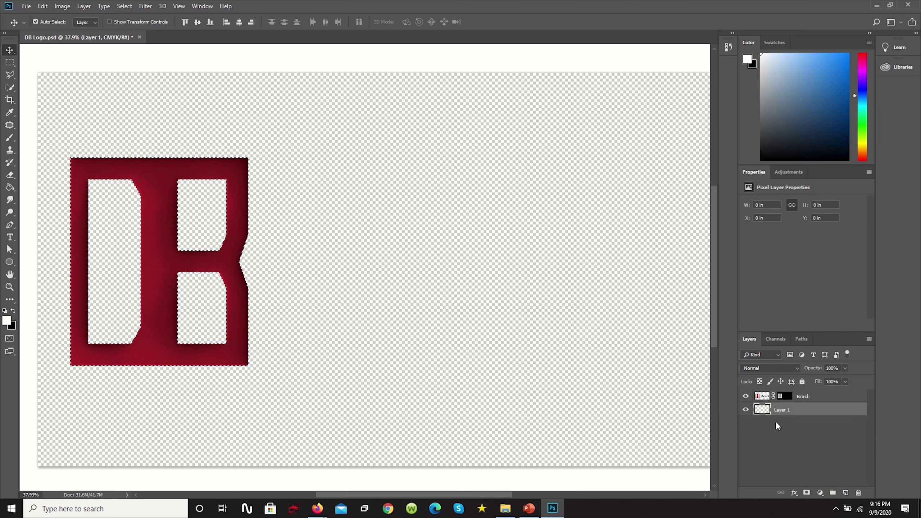
left_click(9, 137)
left_click(6, 321)
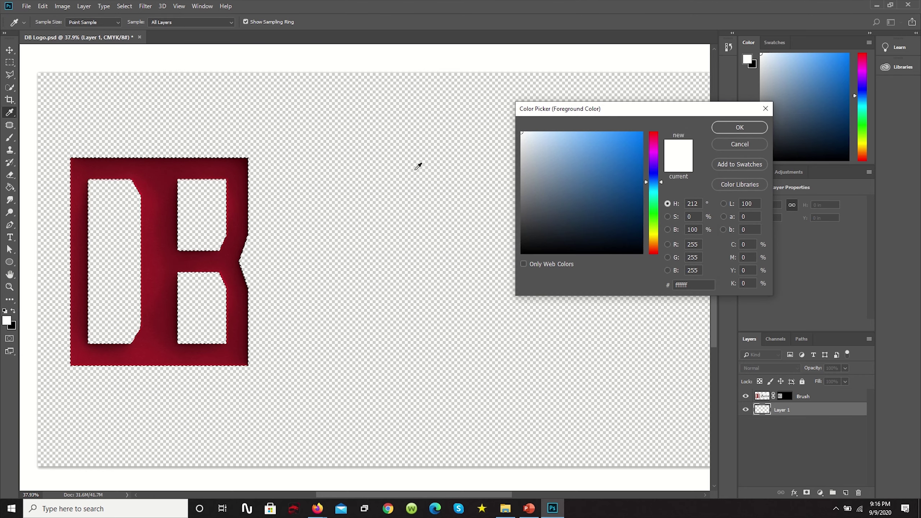
left_click_drag(641, 145, 679, 122)
left_click(740, 127)
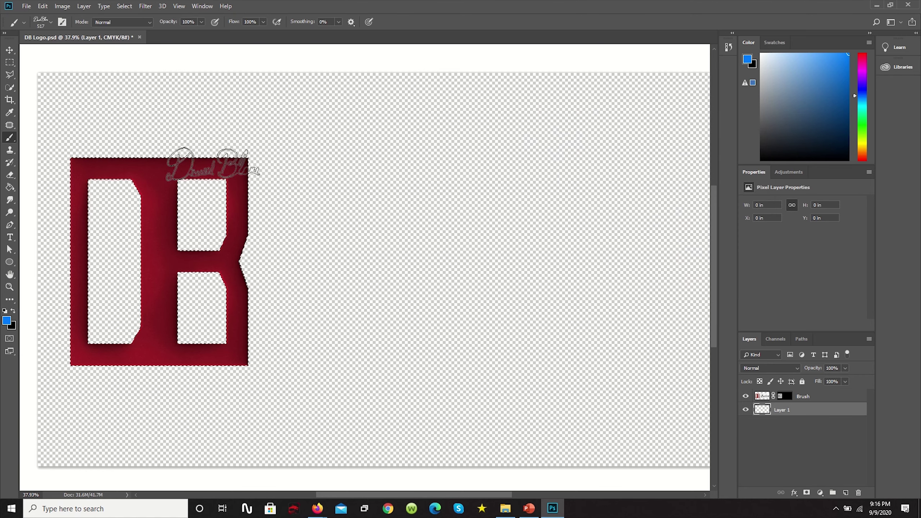
left_click(50, 25)
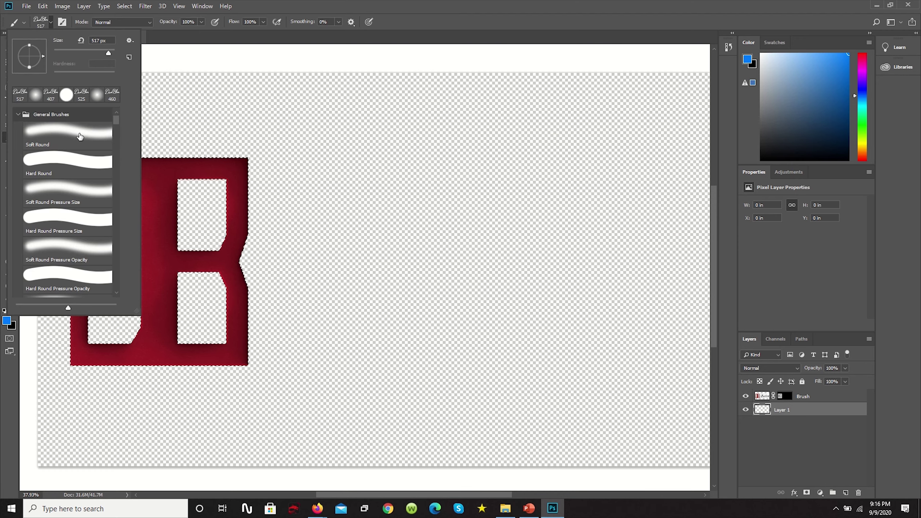
left_click(80, 137)
right_click(254, 183, "alt")
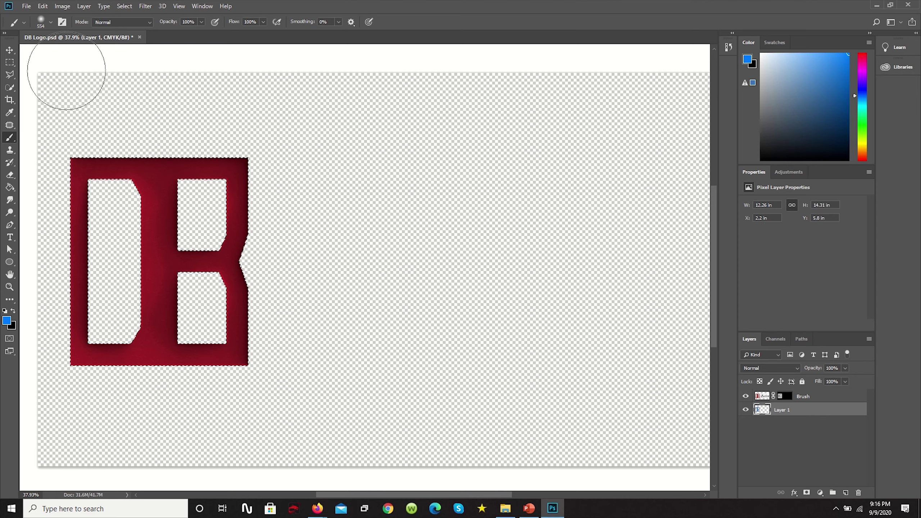
Shift the blue DB shape up and left, then drop the selection.
key("v")
left_click_drag(149, 175, 133, 165)
left_click(366, 190)
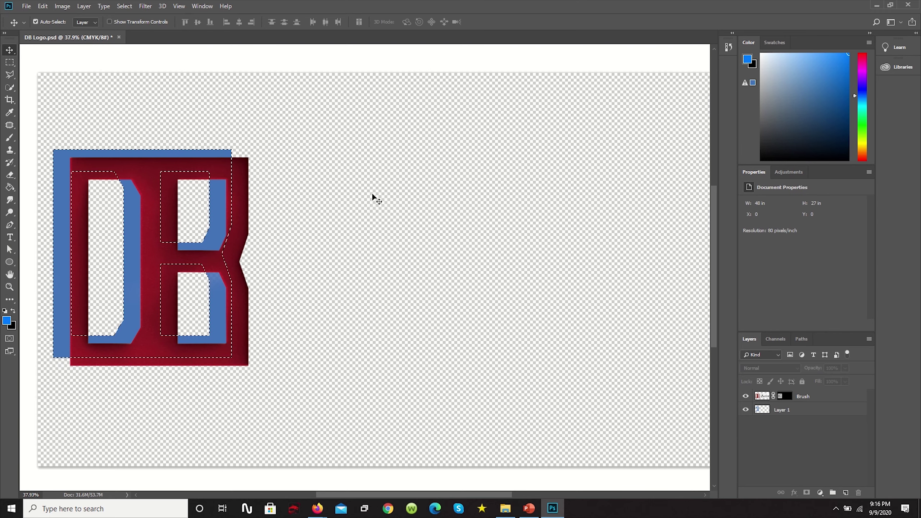
left_click(9, 62)
right_click(187, 174)
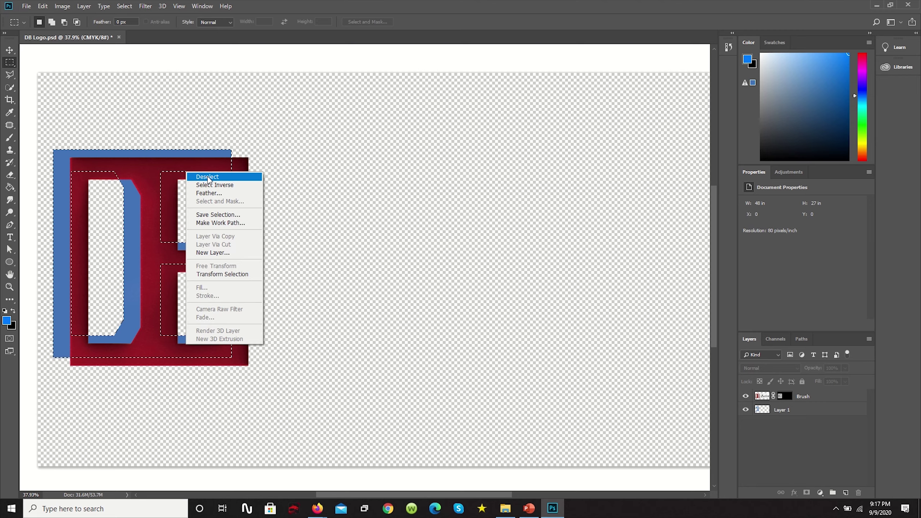
left_click(207, 177)
Move the blue DB to the right of the red DB.
scroll(186, 186, "down", 2)
scroll(168, 170, "up", 1)
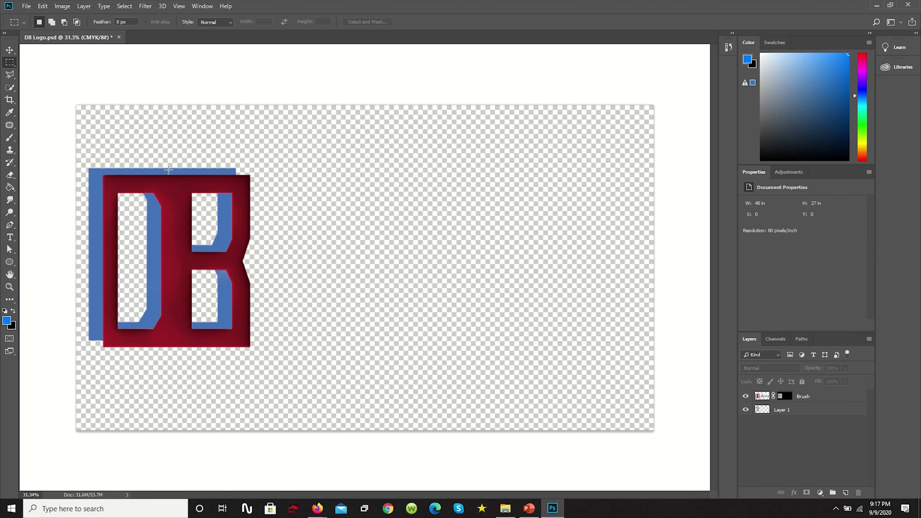
left_click(9, 49)
left_click_drag(187, 176, 370, 177)
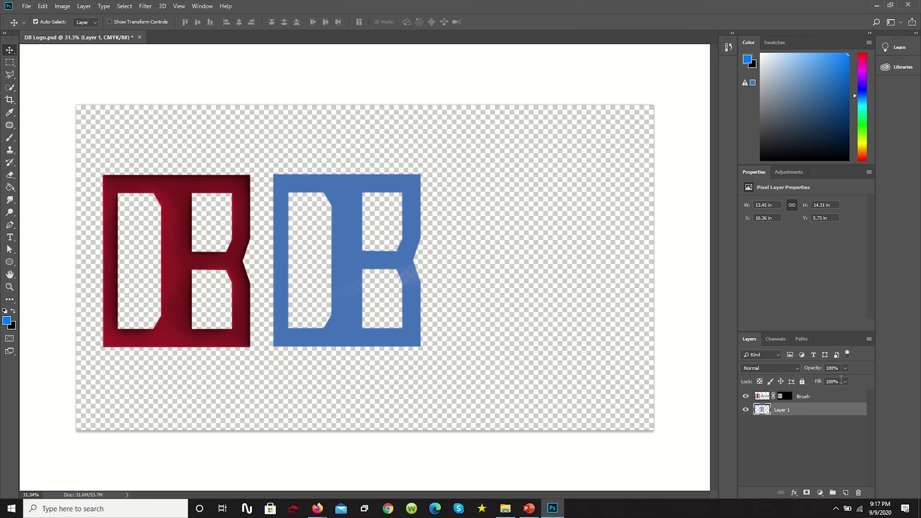
Select the Brush layer's mask and bring up its options menu.
left_click(781, 397)
right_click(782, 394)
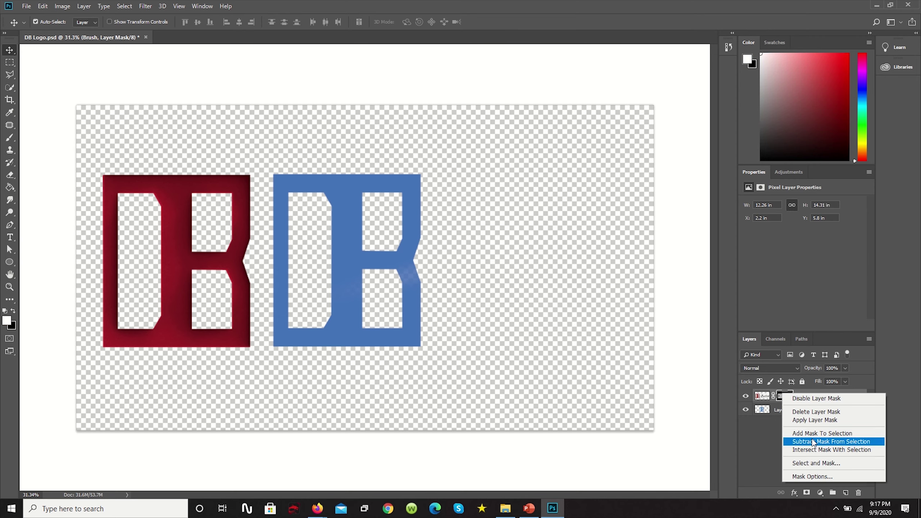
Delete the Brush layer mask, select Layer 1, and create a new empty Path 1.
left_click(821, 413)
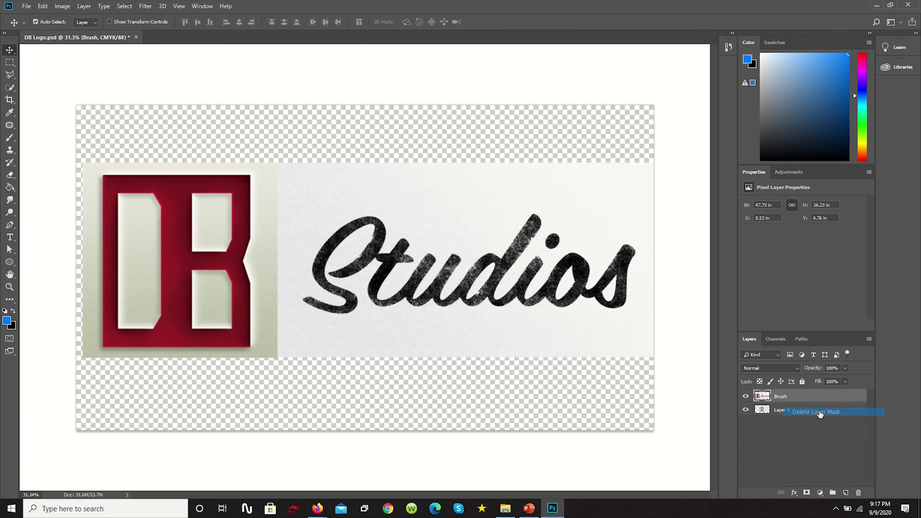
left_click(790, 416)
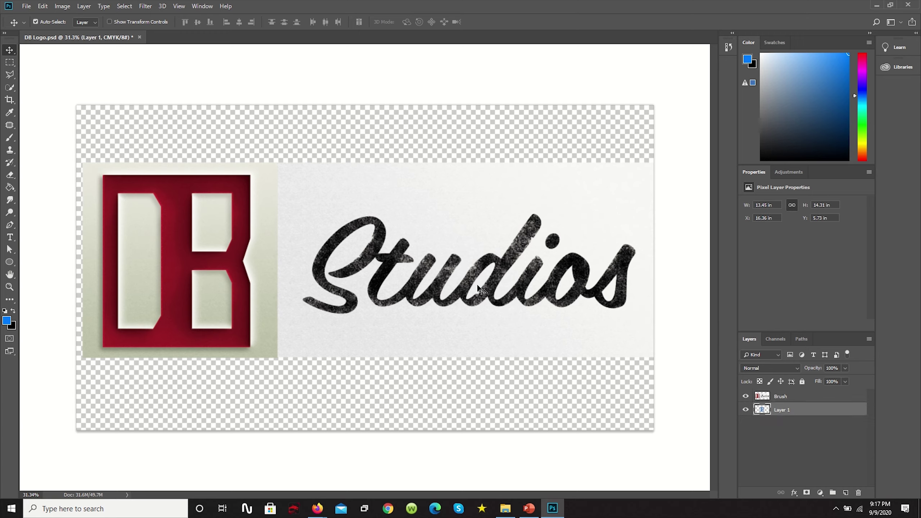
left_click(801, 340)
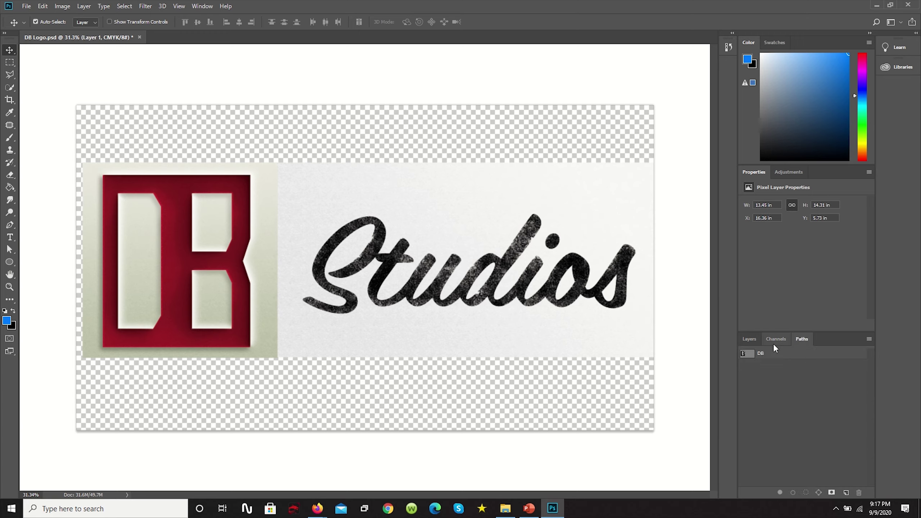
left_click(847, 492)
scroll(454, 287, "up", 3)
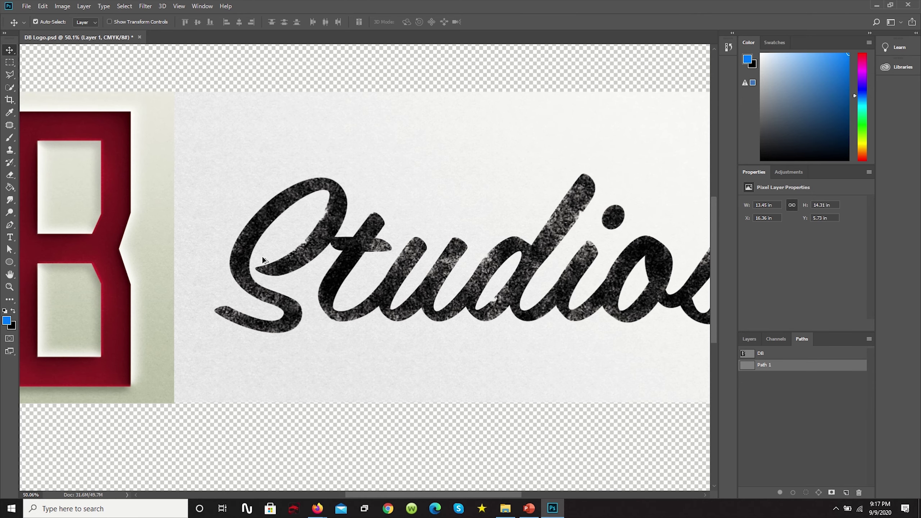
scroll(262, 256, "down", 3)
scroll(422, 231, "up", 3)
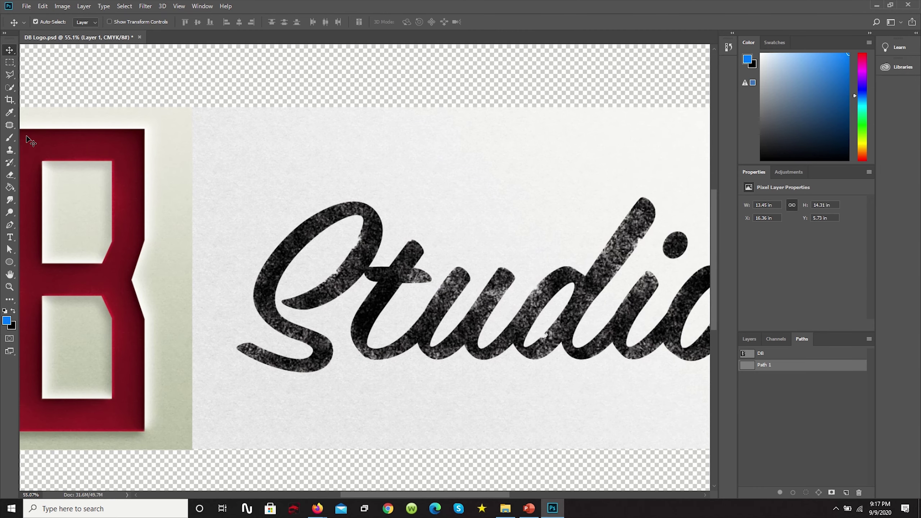
left_click(10, 225)
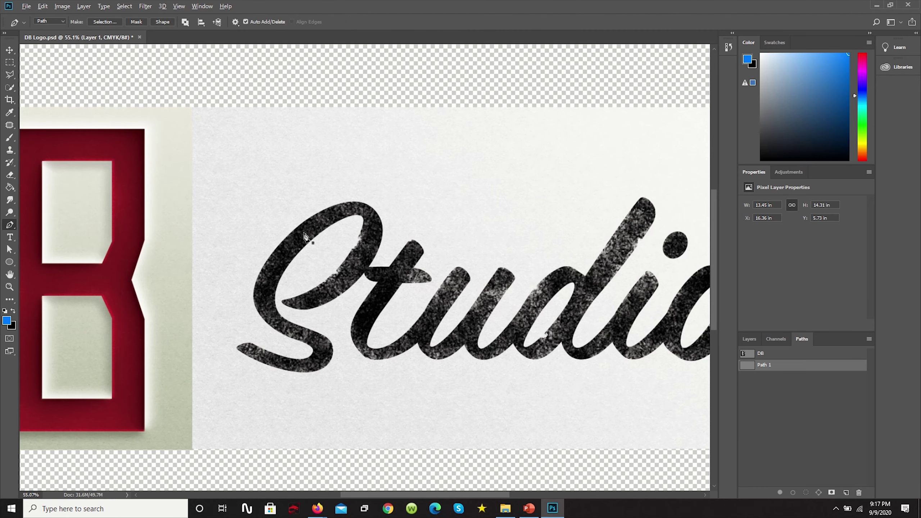
Zoom into the S and place the first curved anchors along its inner edge.
scroll(305, 236, "up", 5)
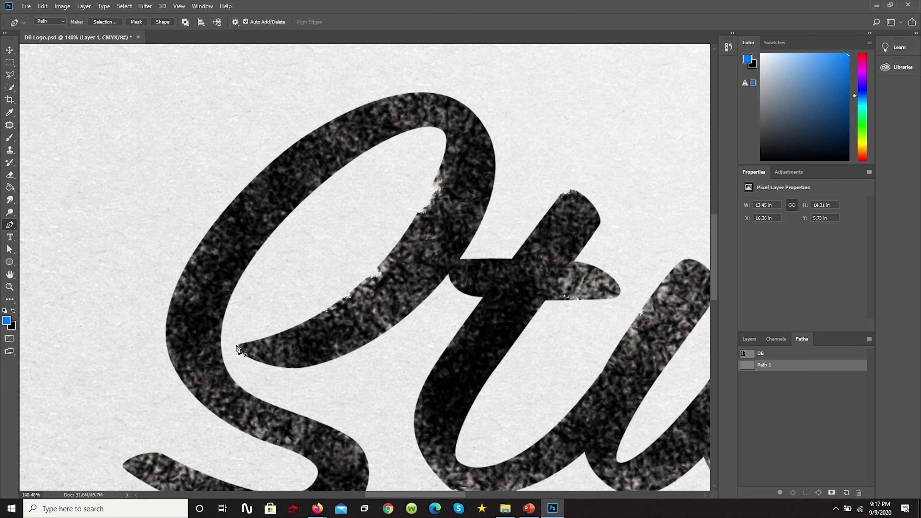
scroll(236, 349, "up", 3)
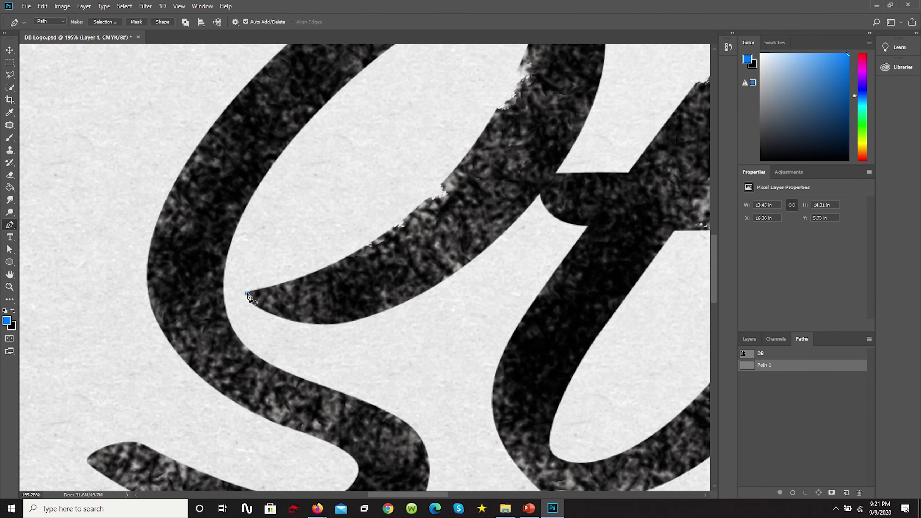
scroll(339, 232, "down", 3)
scroll(386, 229, "up", 4)
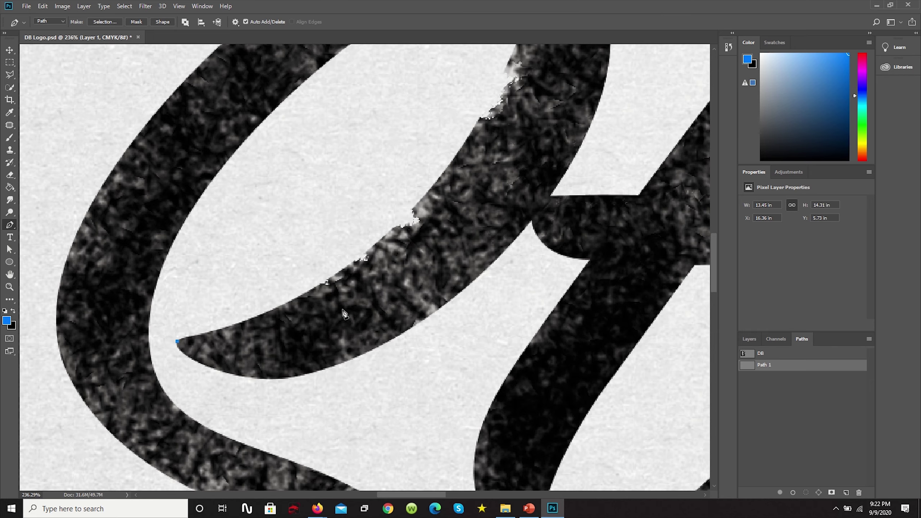
scroll(367, 242, "up", 3)
scroll(448, 228, "up", 3)
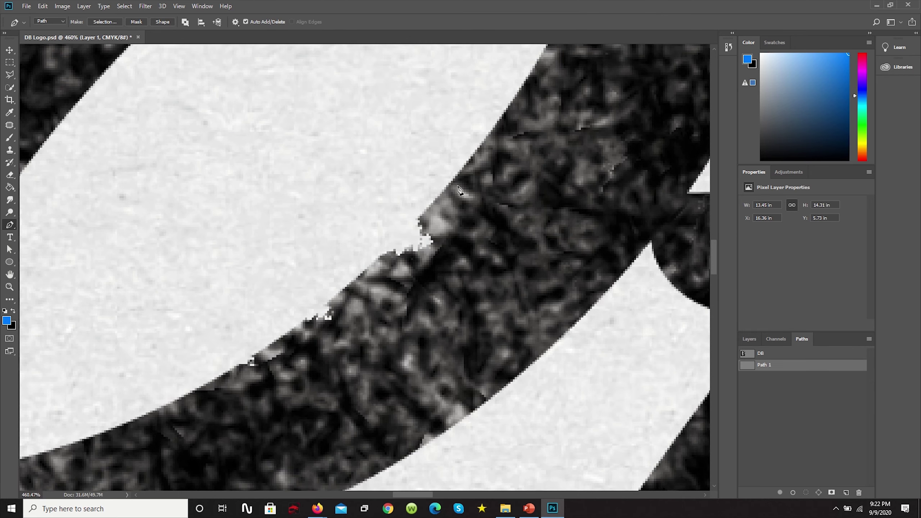
scroll(436, 205, "down", 2)
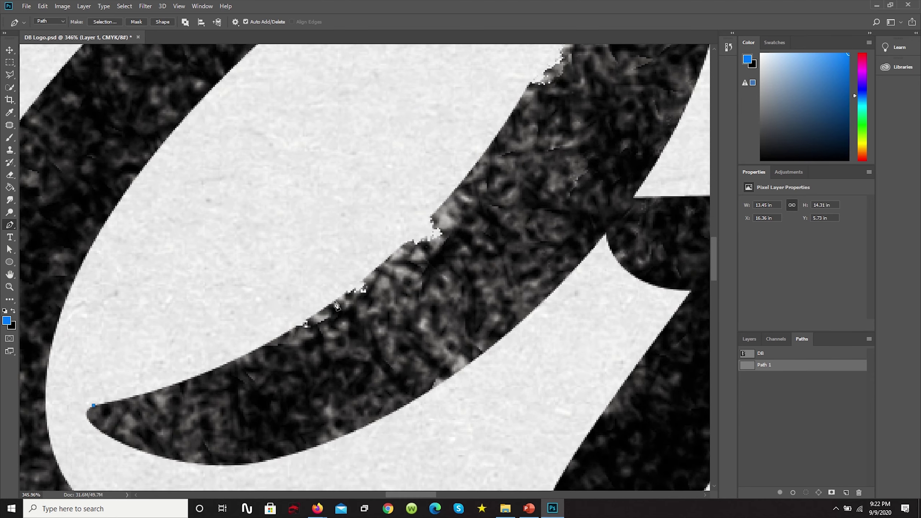
left_click_drag(335, 301, 443, 214)
scroll(456, 175, "up", 2)
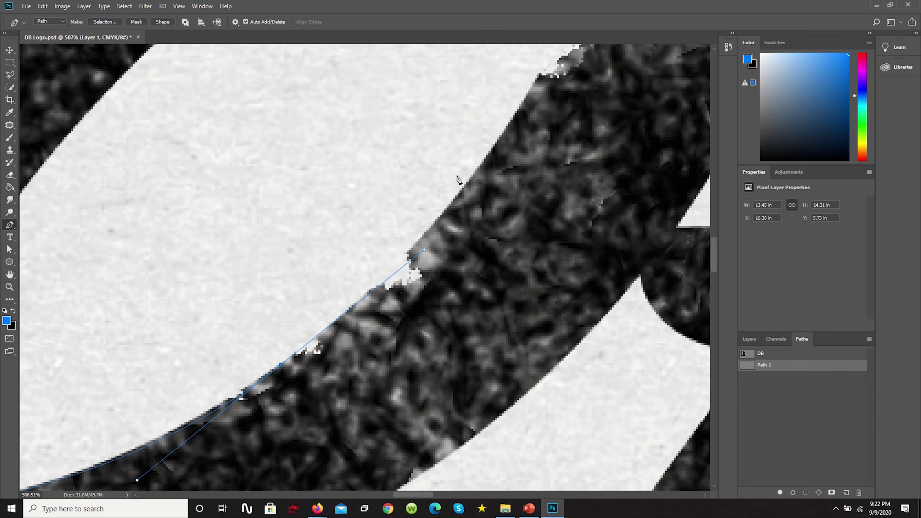
left_click_drag(480, 173, 499, 144)
Add curved anchors up the inner loop and around its top.
scroll(499, 145, "down", 4)
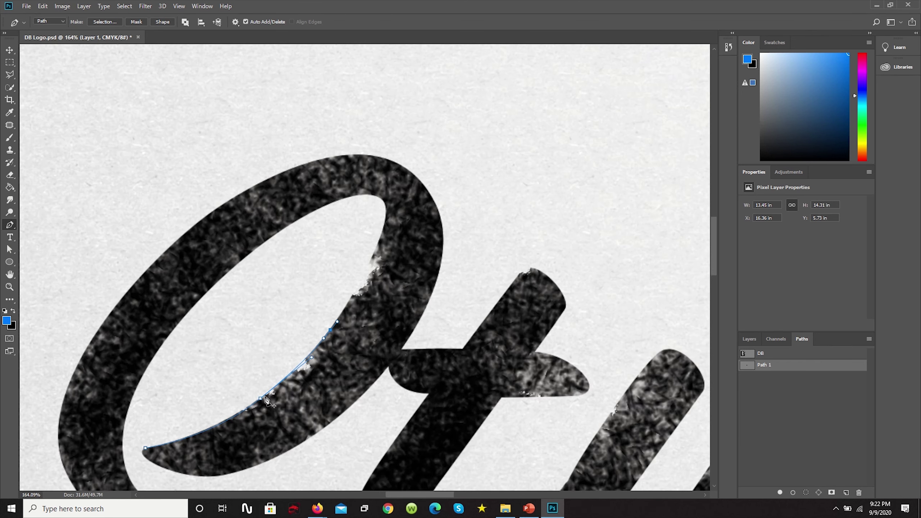
scroll(382, 240, "up", 2)
scroll(381, 240, "up", 1)
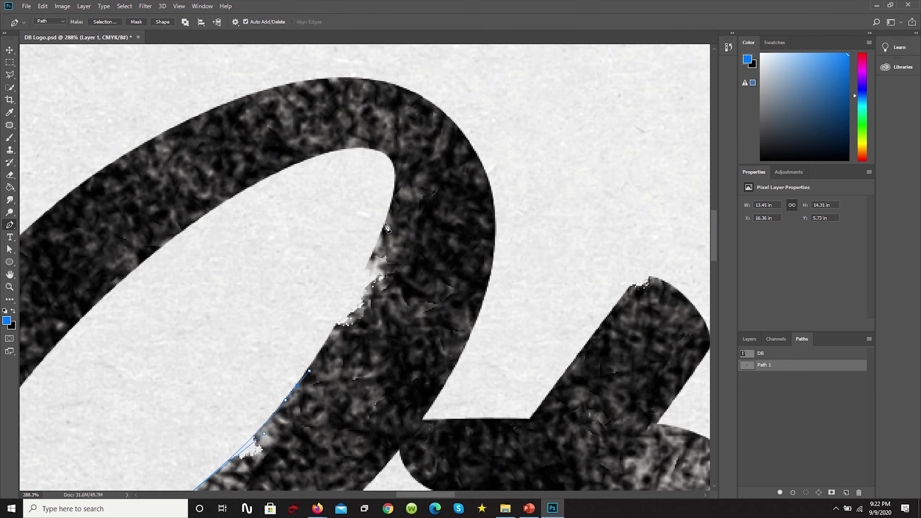
left_click_drag(384, 227, 394, 201)
scroll(400, 181, "down", 3)
scroll(398, 192, "up", 4)
scroll(395, 200, "up", 2)
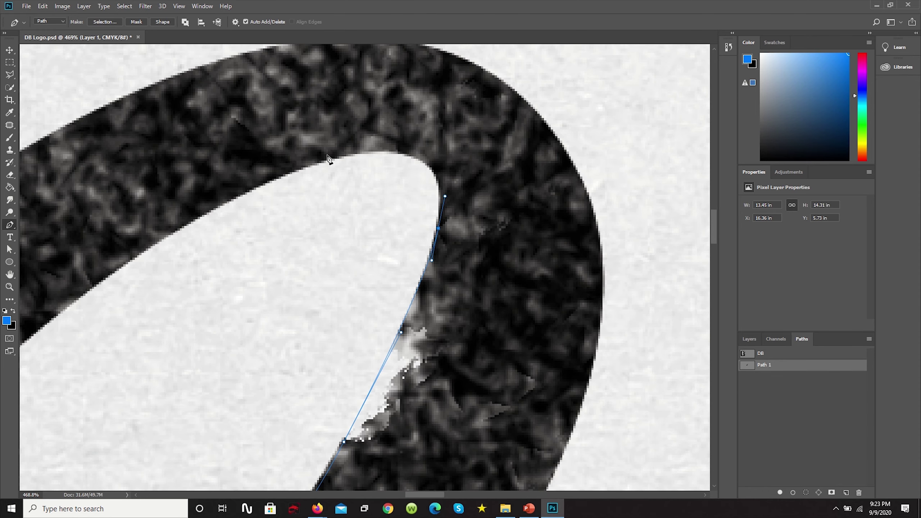
left_click_drag(331, 159, 205, 188)
Add a smooth anchor on the S's upper loop and continue the path down its left inner edge.
scroll(376, 187, "down", 2)
scroll(376, 188, "up", 3)
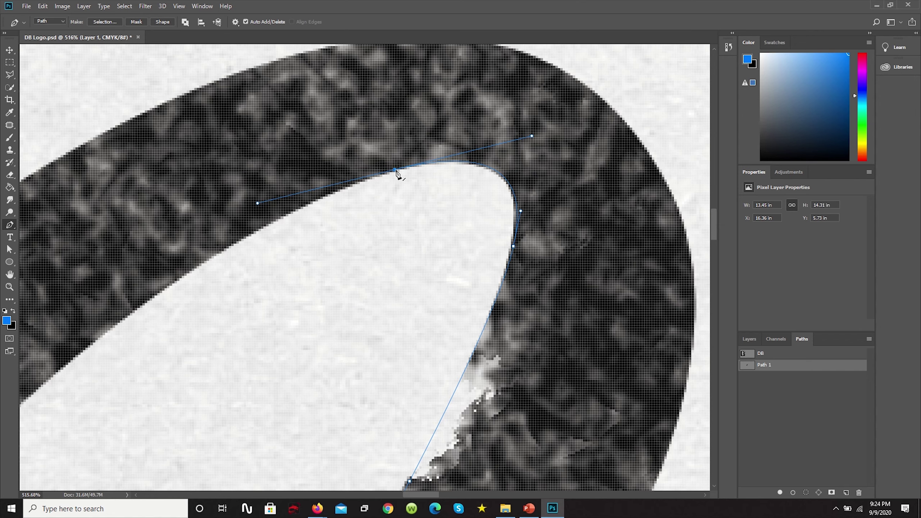
scroll(398, 176, "down", 2)
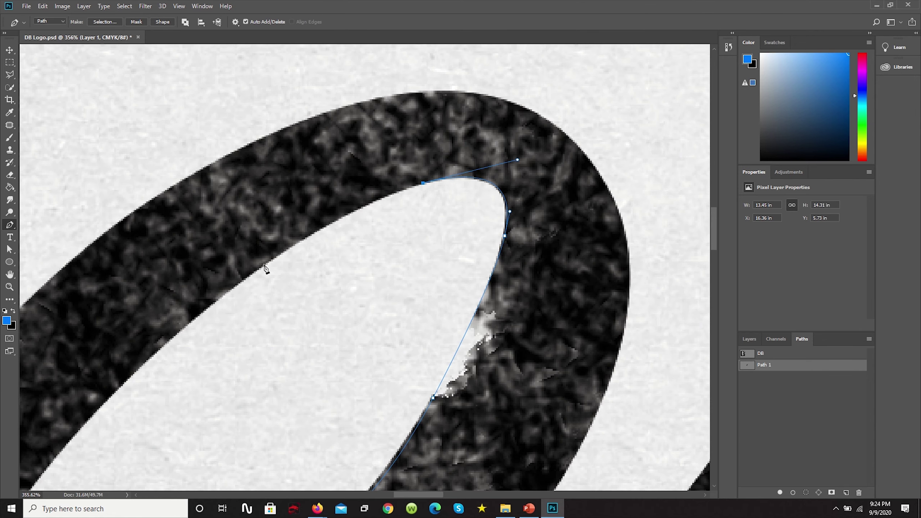
left_click_drag(261, 264, 240, 283)
left_click(196, 316)
scroll(376, 143, "down", 3)
scroll(340, 133, "down", 3)
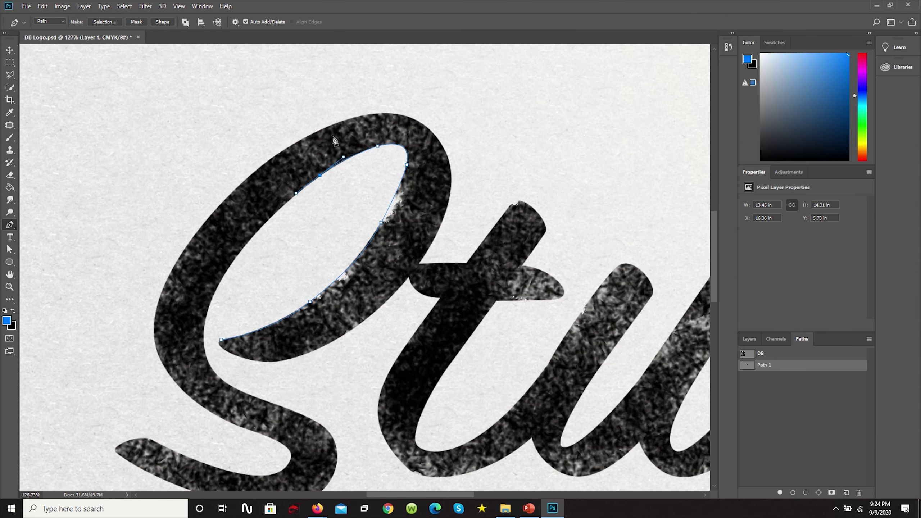
Curve the path around the S's bottom curl with two new anchors.
scroll(265, 206, "up", 4)
scroll(251, 259, "down", 4)
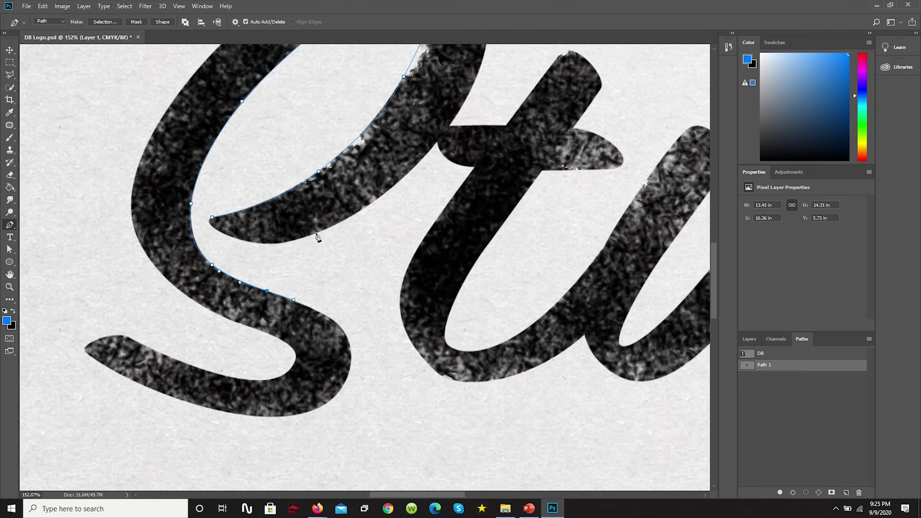
scroll(317, 237, "up", 3)
left_click(344, 422)
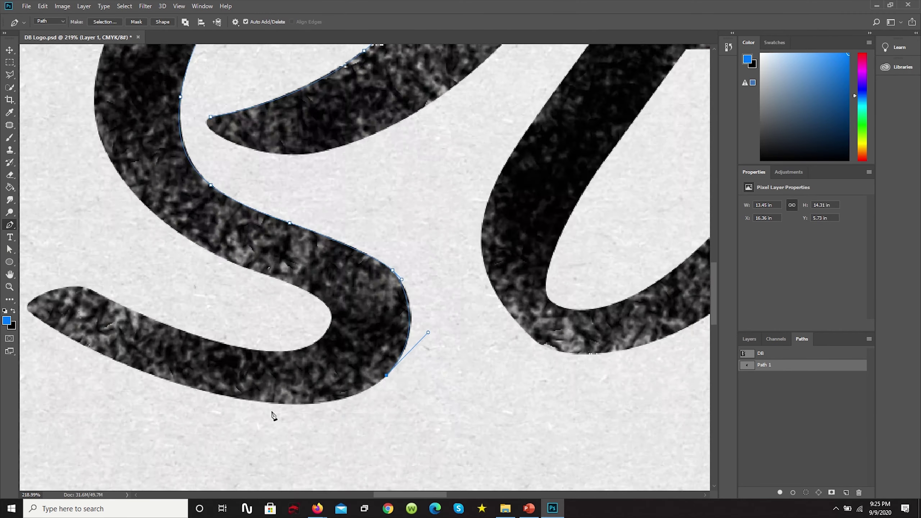
left_click(273, 416)
left_click_drag(334, 411, 421, 411)
Continue the path around the S's left tip and along its outer edge.
scroll(177, 403, "up", 3)
scroll(76, 299, "left", 3)
scroll(135, 312, "up", 2)
left_click(247, 234)
scroll(333, 277, "down", 2)
left_click(333, 278)
scroll(334, 278, "right", 3)
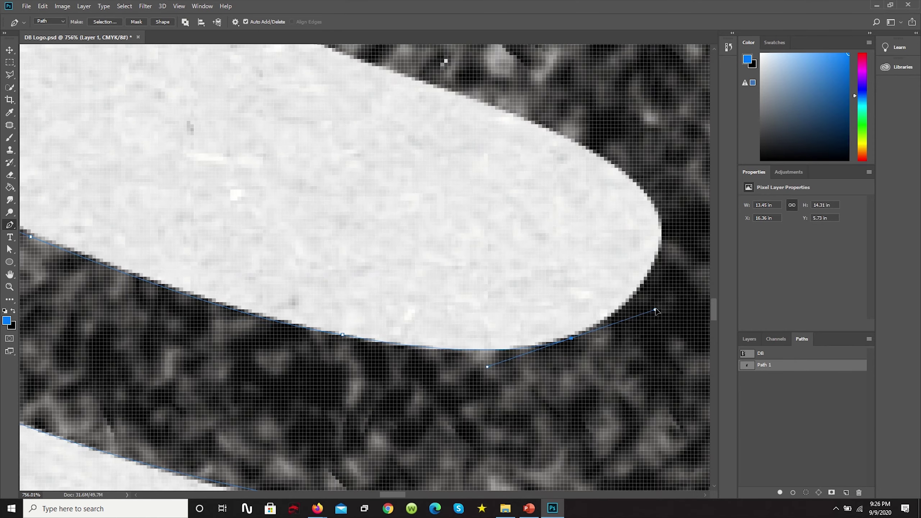
left_click(569, 263)
Curve the path over the top of the S and down the loop's right edge.
scroll(442, 219, "down", 1)
scroll(442, 219, "up", 2)
scroll(316, 291, "down", 2)
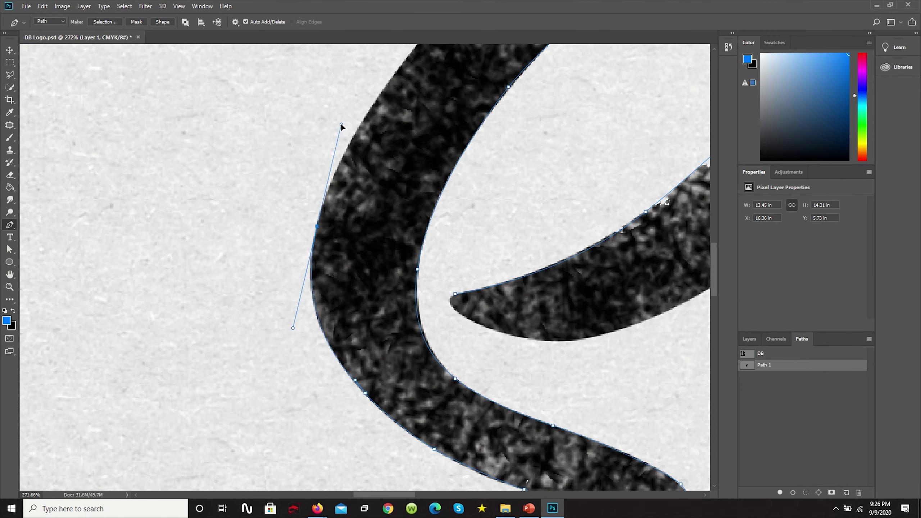
scroll(341, 127, "up", 2)
left_click_drag(369, 152, 435, 71)
scroll(435, 71, "up", 2)
left_click_drag(577, 171, 580, 218)
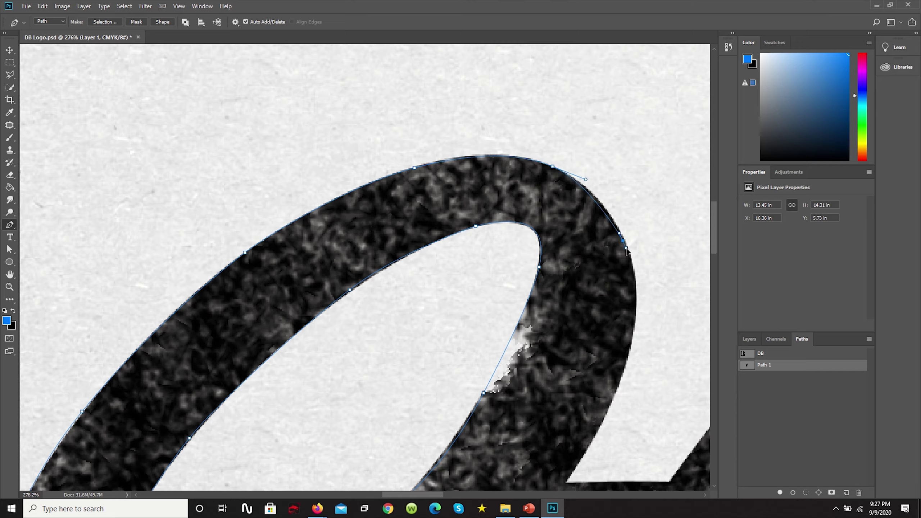
scroll(616, 327, "up", 1)
scroll(617, 334, "down", 1)
Anchor the path where the S joins the t, undoing two misplaced bottom anchors.
left_click(611, 354)
scroll(500, 243, "up", 1)
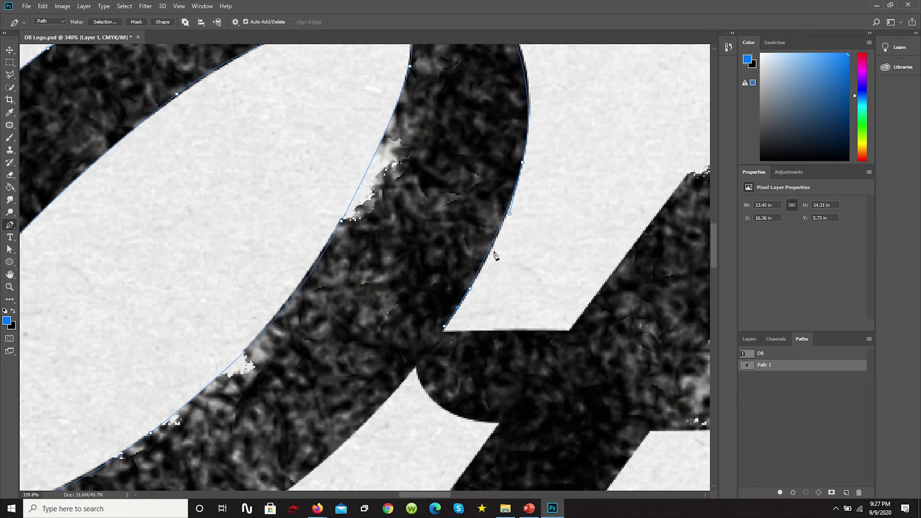
scroll(482, 298, "up", 3)
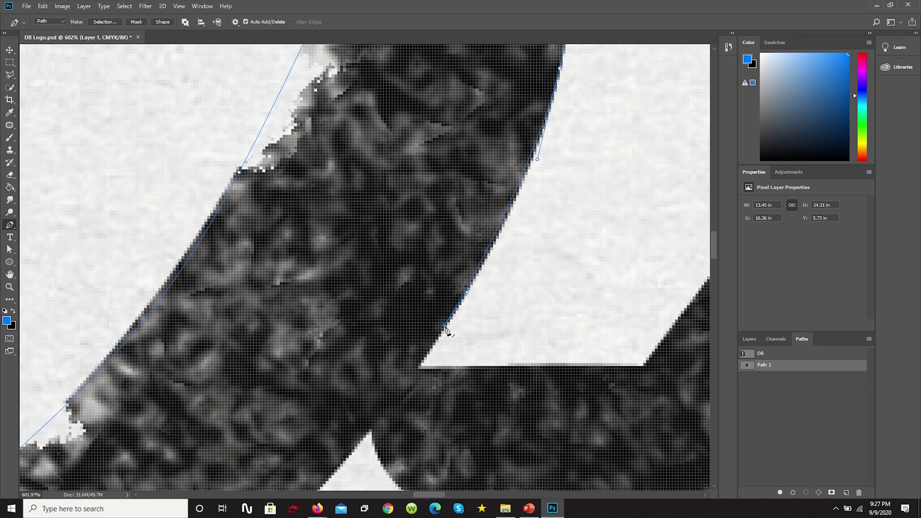
left_click(418, 366)
left_click(586, 365)
key("ctrl+z")
key("ctrl+z")
Add corner anchors at the gap's lower-left and lower-right corners, then go up the t's left edge.
scroll(420, 371, "up", 5)
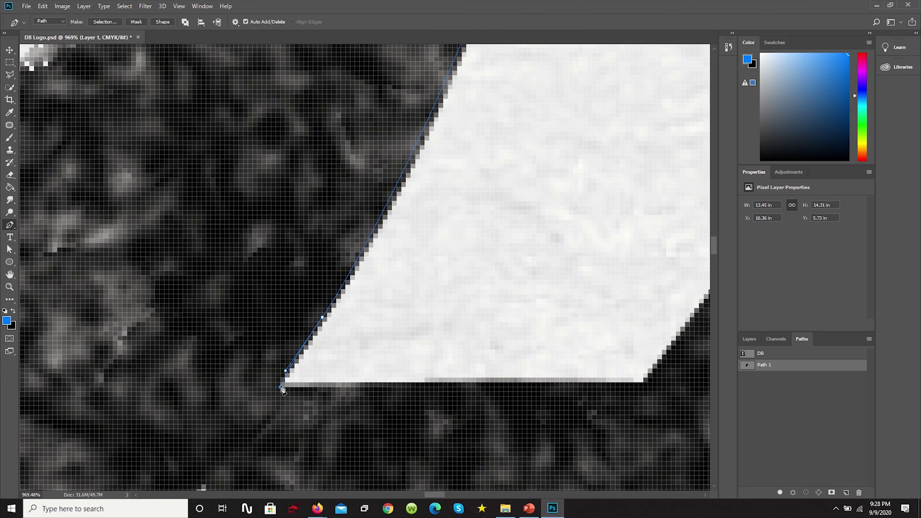
left_click(280, 387)
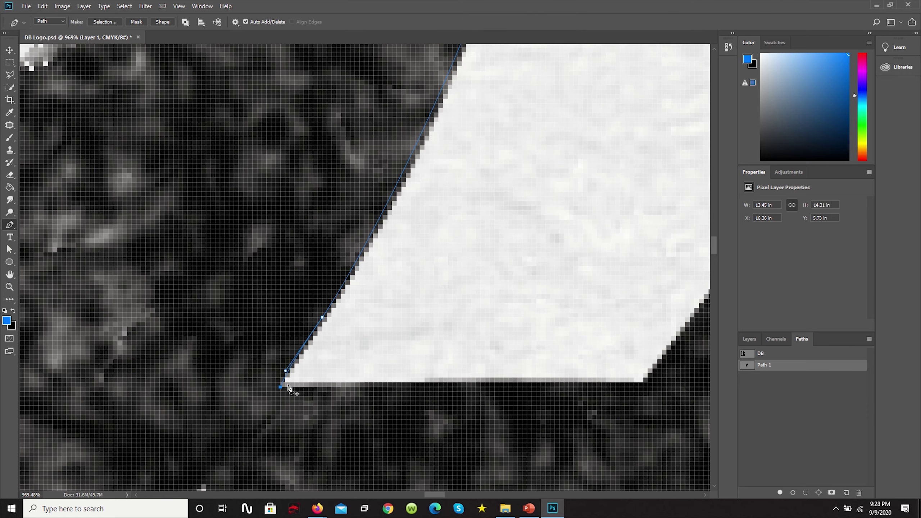
left_click(646, 386)
scroll(658, 282, "up", 2)
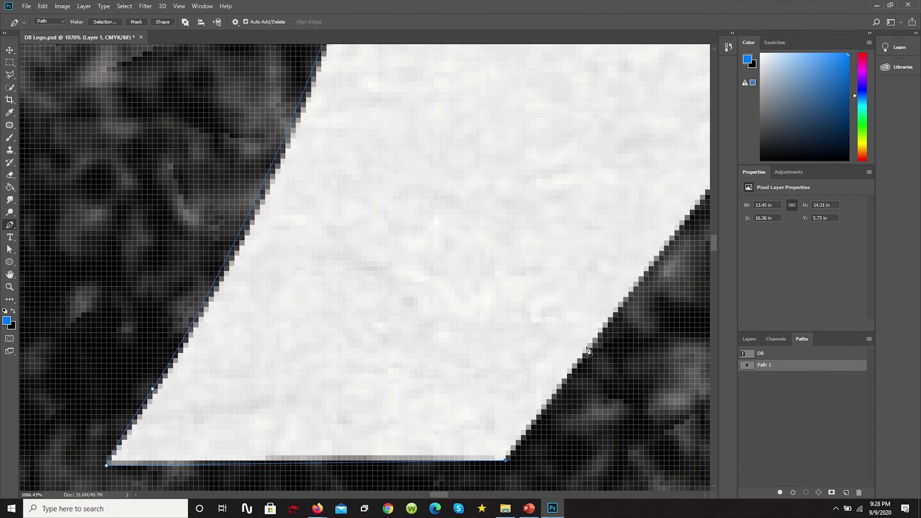
left_click(607, 322)
scroll(606, 331, "down", 5)
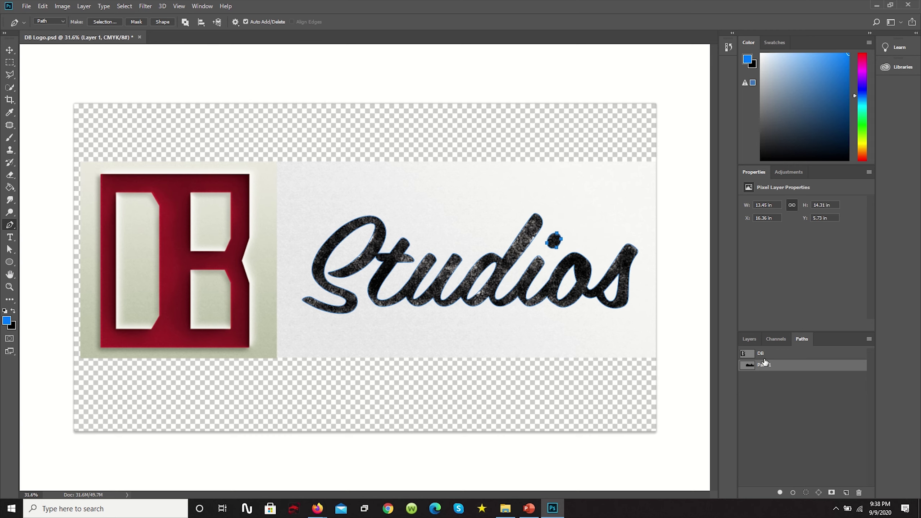
Rename Path 1 to 'Studios' and turn it into a selection.
double_click(766, 365)
key("Return")
right_click(771, 369)
left_click(787, 390)
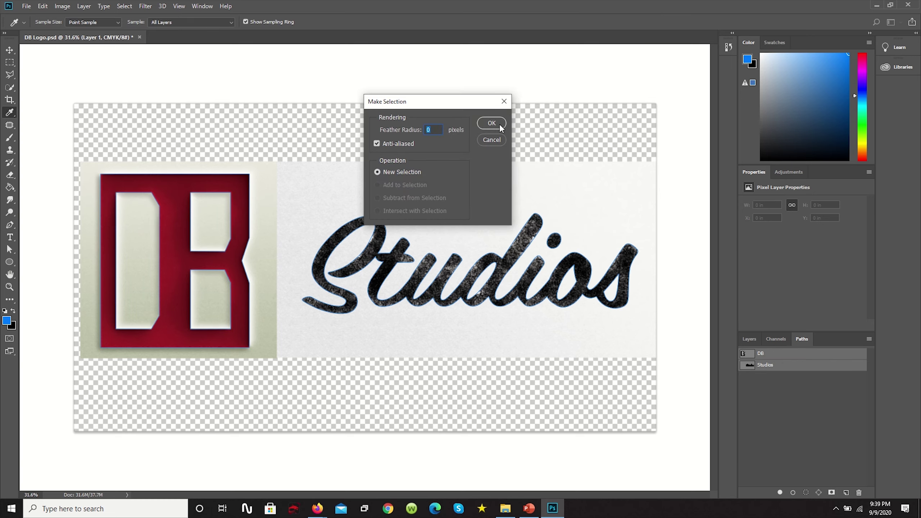
left_click(500, 124)
Show the Layers panel and brush-paint inside the selected Studios lettering.
key("m")
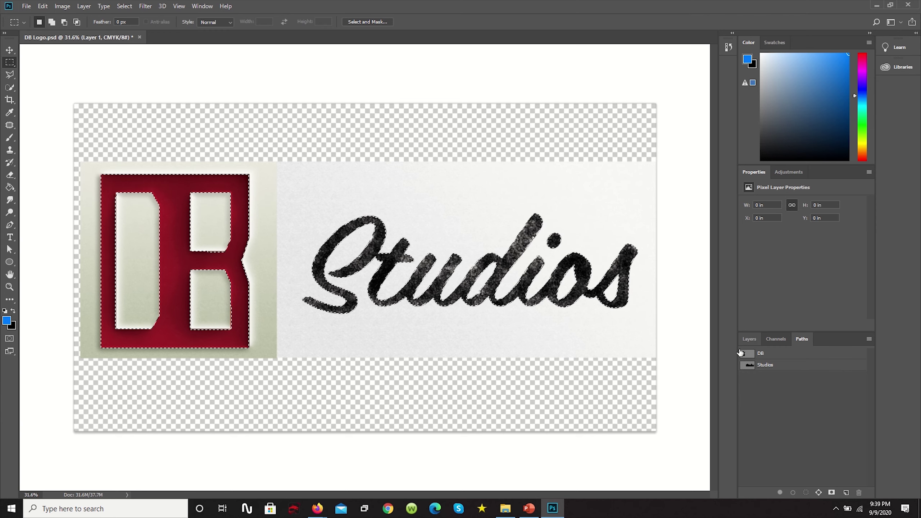
left_click(749, 339)
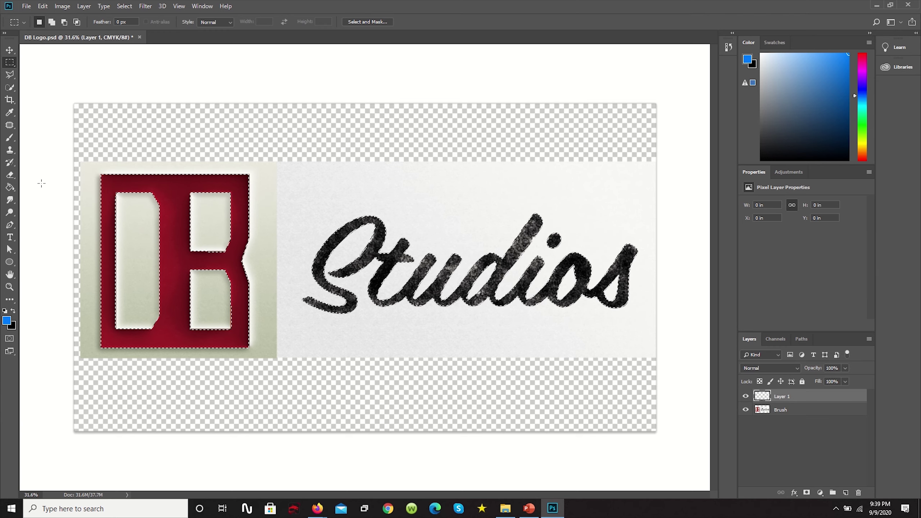
left_click(10, 138)
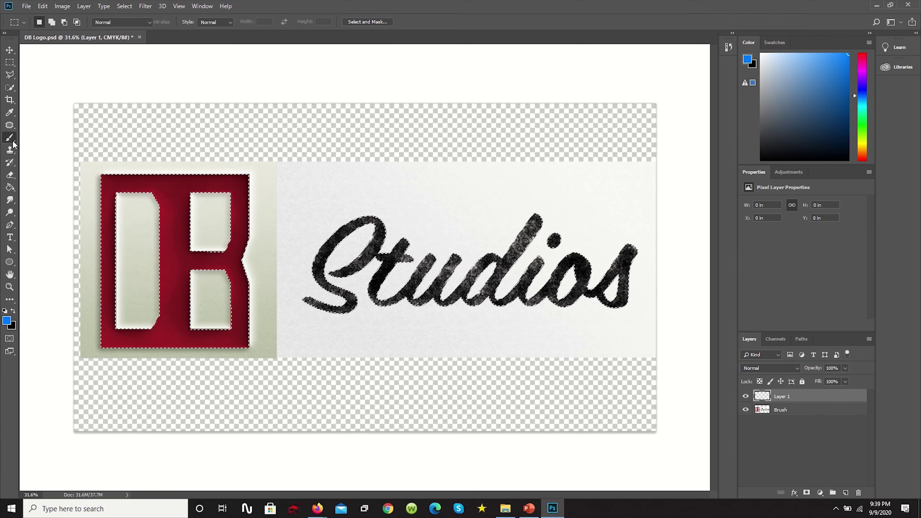
mouse_move(123, 196)
left_mouse_down()
mouse_move(45, 231)
mouse_move(83, 279)
mouse_move(251, 271)
mouse_move(572, 225)
mouse_move(580, 294)
mouse_move(624, 291)
left_mouse_up()
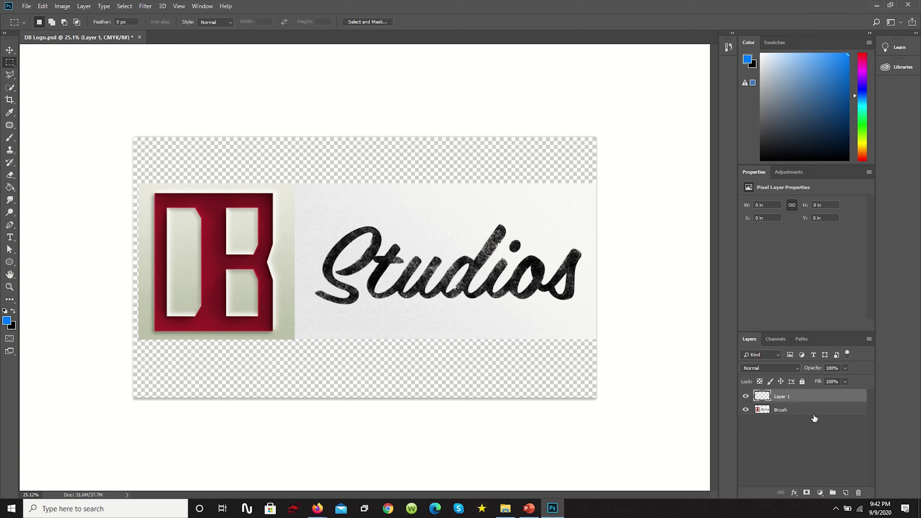
Hide the Brush layer, add a white Solid Color fill layer, and show the Studios path.
left_click(815, 413)
left_click(745, 409)
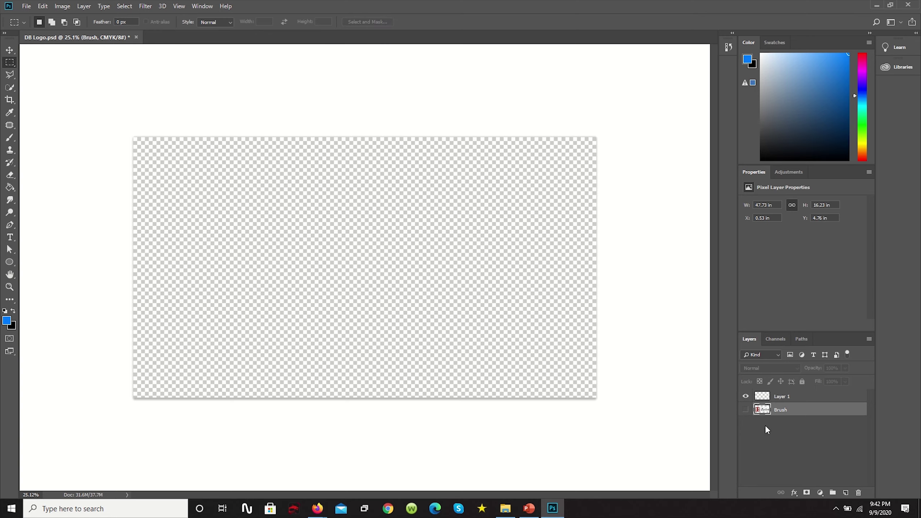
left_click(821, 492)
left_click(834, 321)
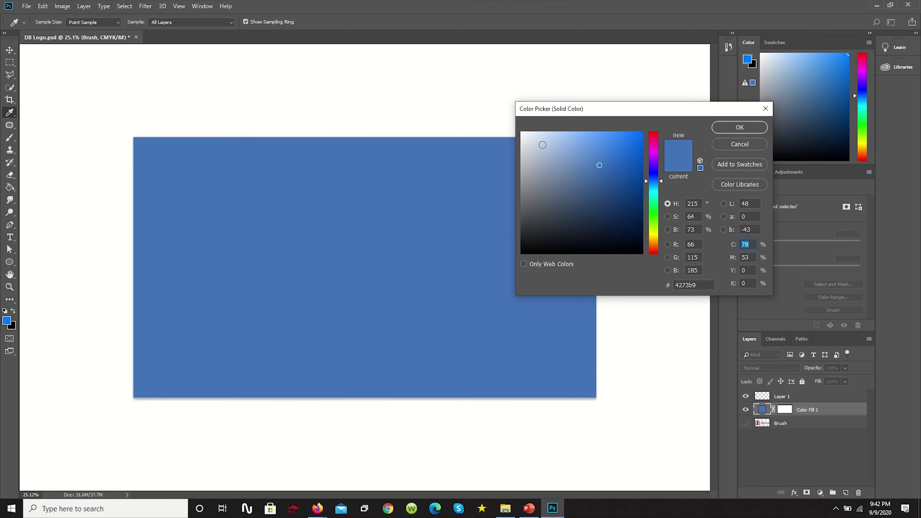
left_click(542, 145)
left_click_drag(518, 126, 507, 116)
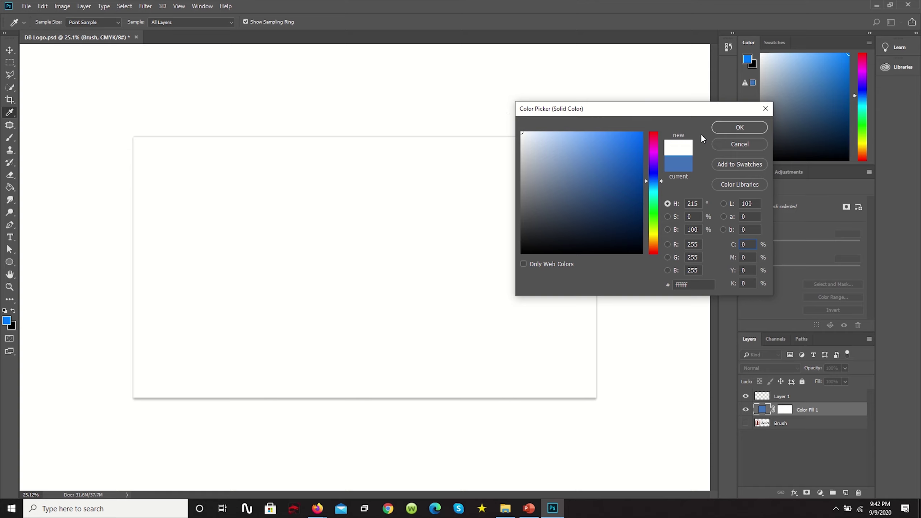
left_click(724, 127)
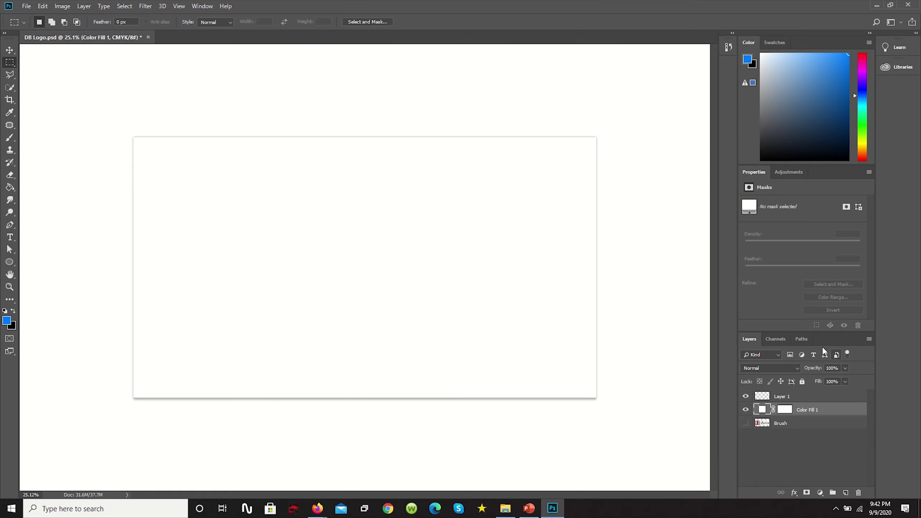
left_click(802, 340)
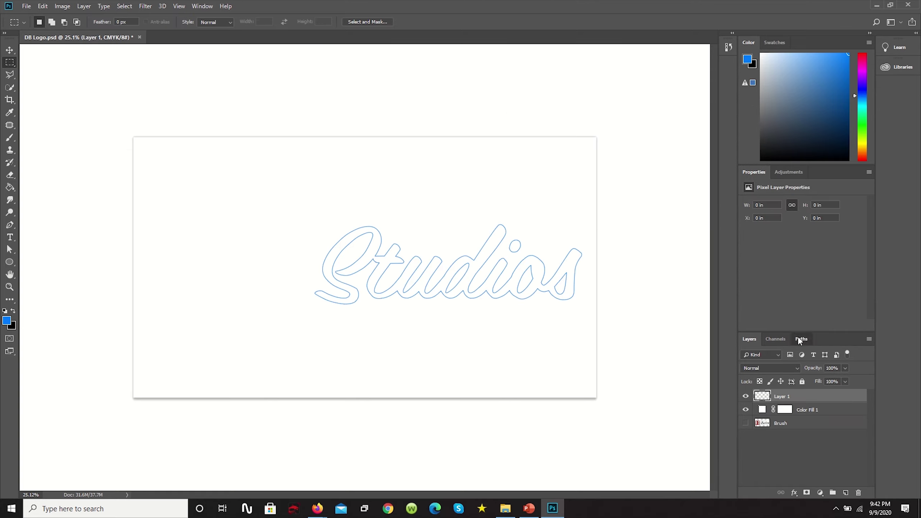
Stroke the Studios path using the Pencil tool with Simulate Pressure enabled.
right_click(771, 365)
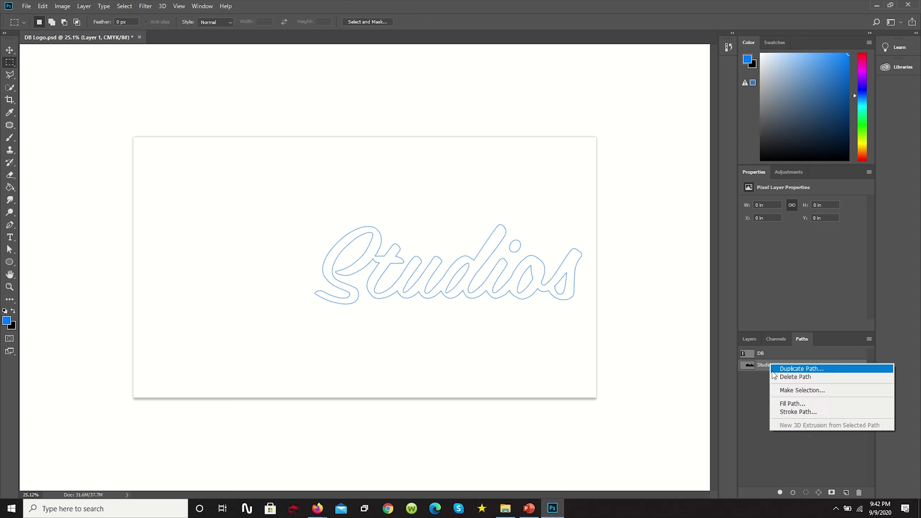
left_click(792, 413)
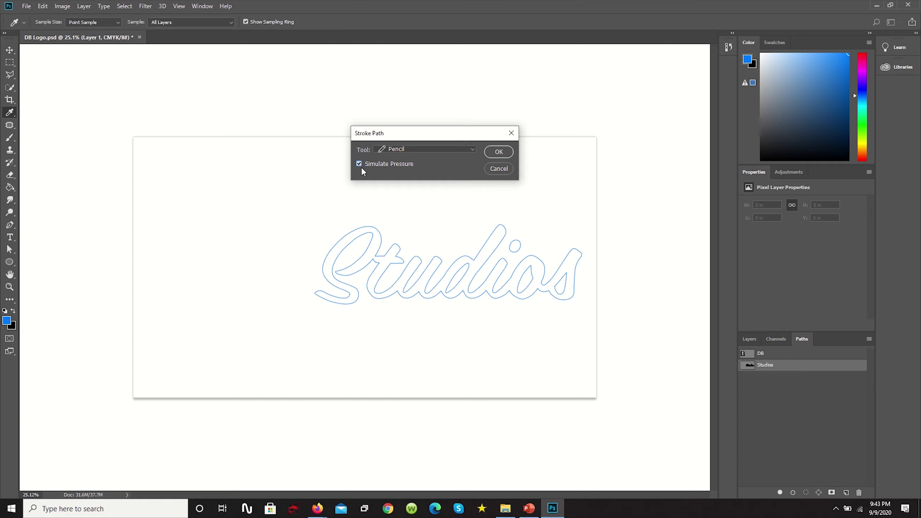
left_click(434, 149)
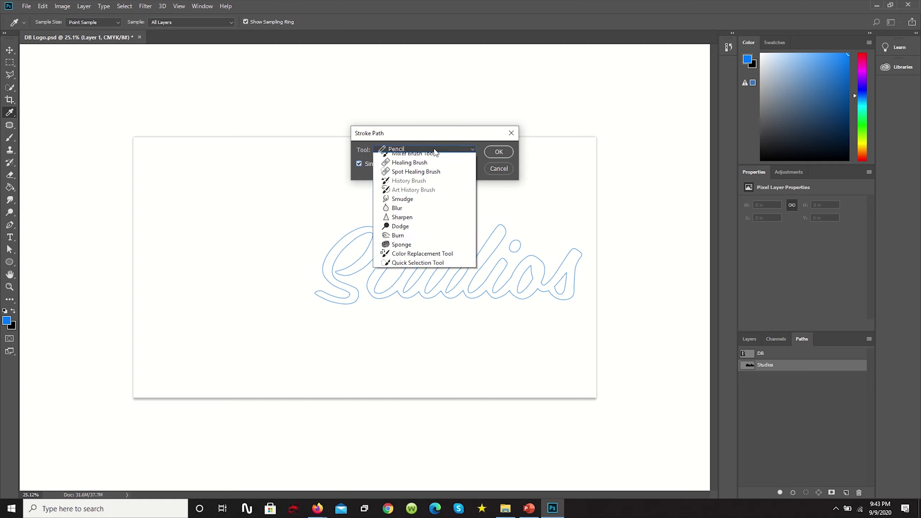
left_click(465, 154)
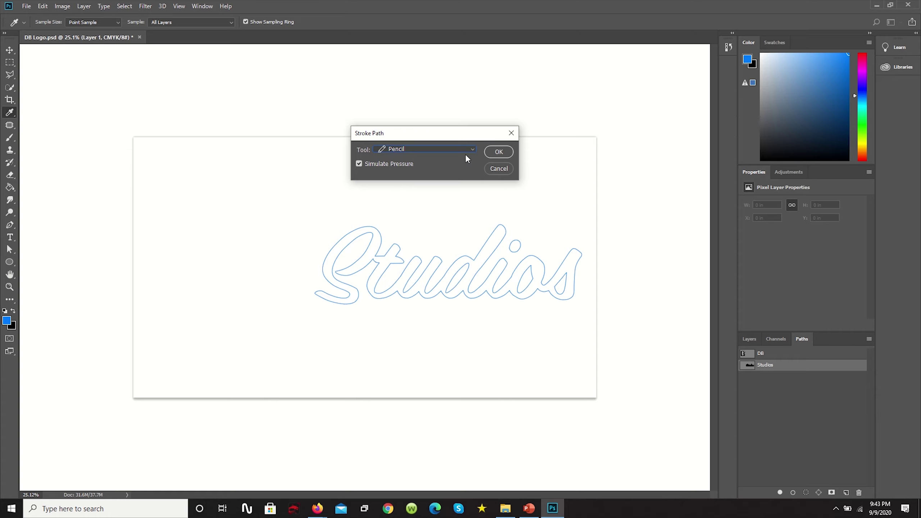
left_click(497, 152)
key("m")
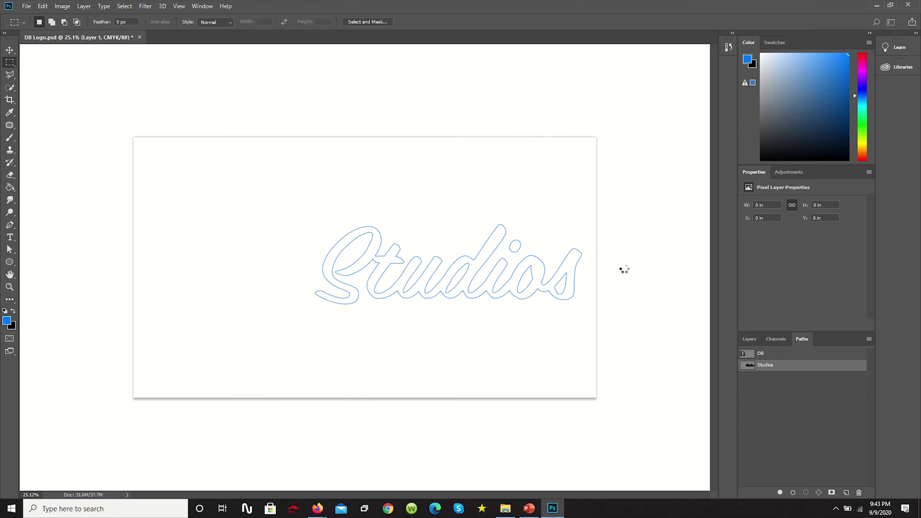
Deselect the Studios path and zoom in to inspect the thin pencil outline.
left_click(855, 383)
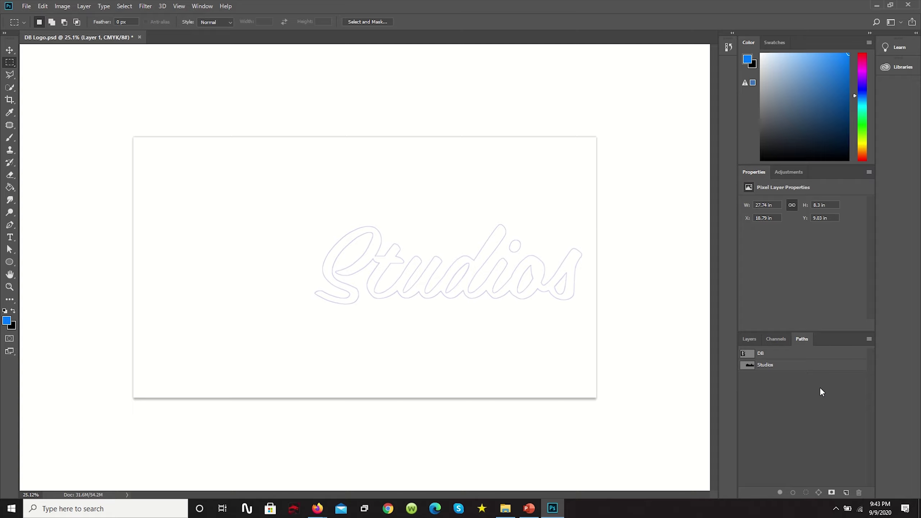
scroll(368, 255, "up", 4)
scroll(367, 255, "up", 4)
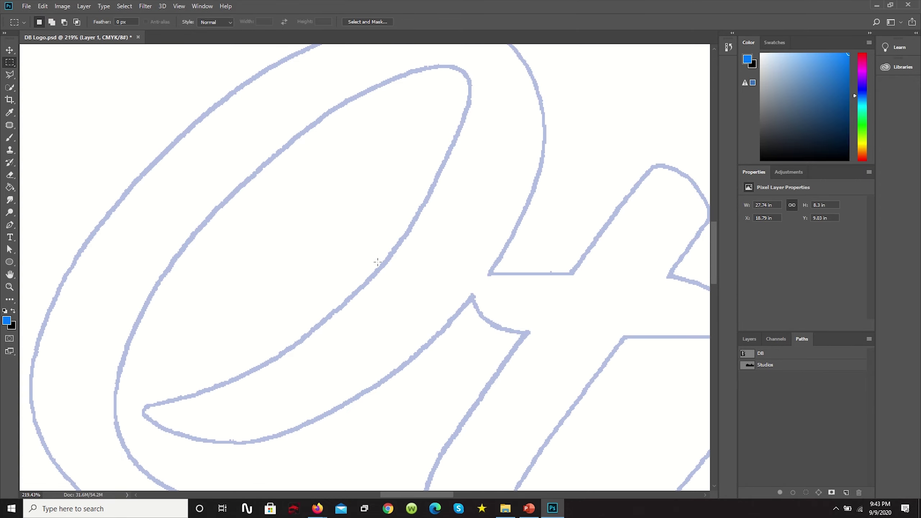
scroll(370, 258, "down", 2)
scroll(370, 258, "down", 4)
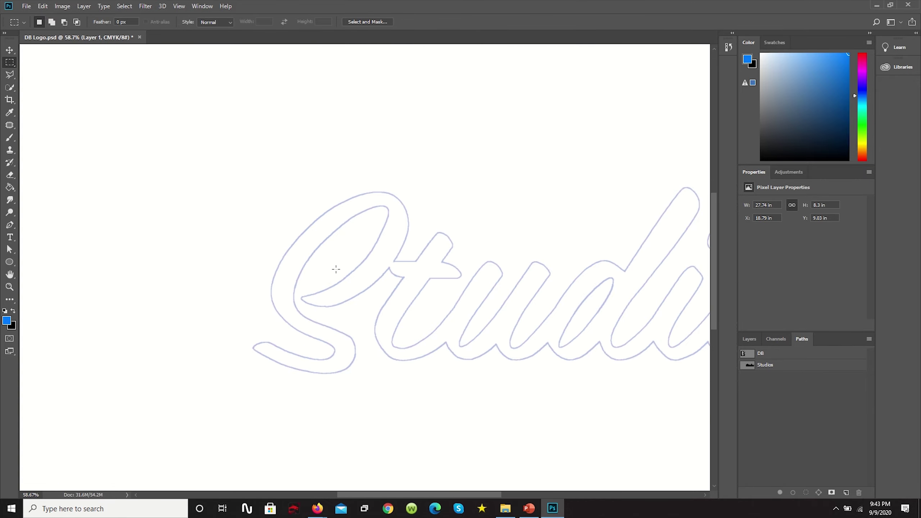
scroll(341, 268, "up", 6)
scroll(342, 280, "down", 8)
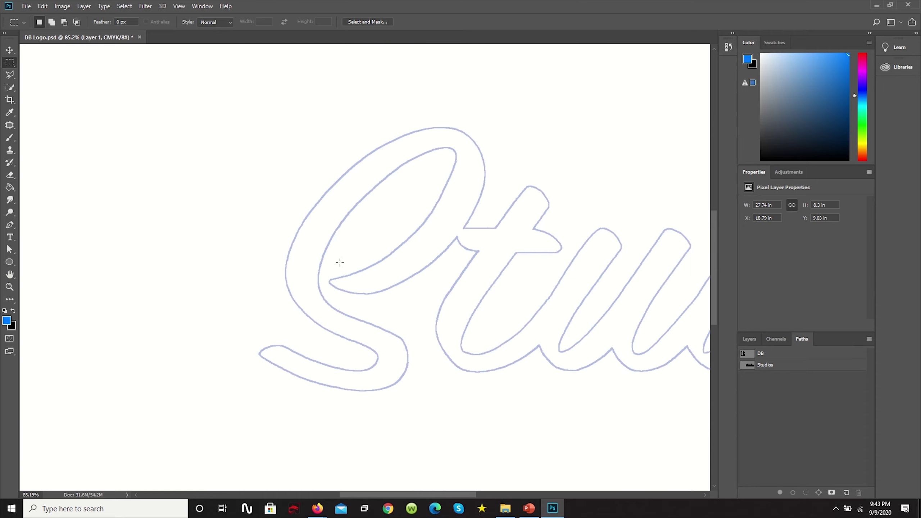
scroll(352, 264, "up", 11)
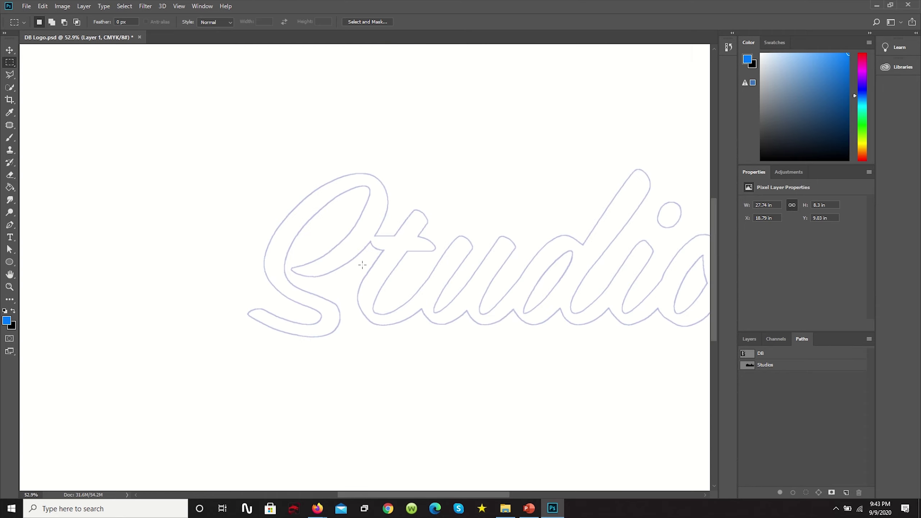
Switch to the Brush Tool and close the painting tools list.
left_click(9, 140)
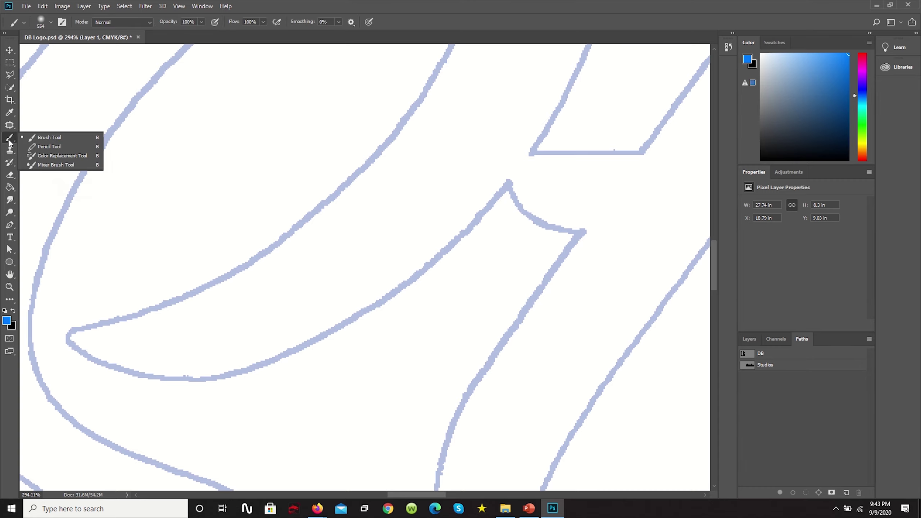
left_click(309, 6)
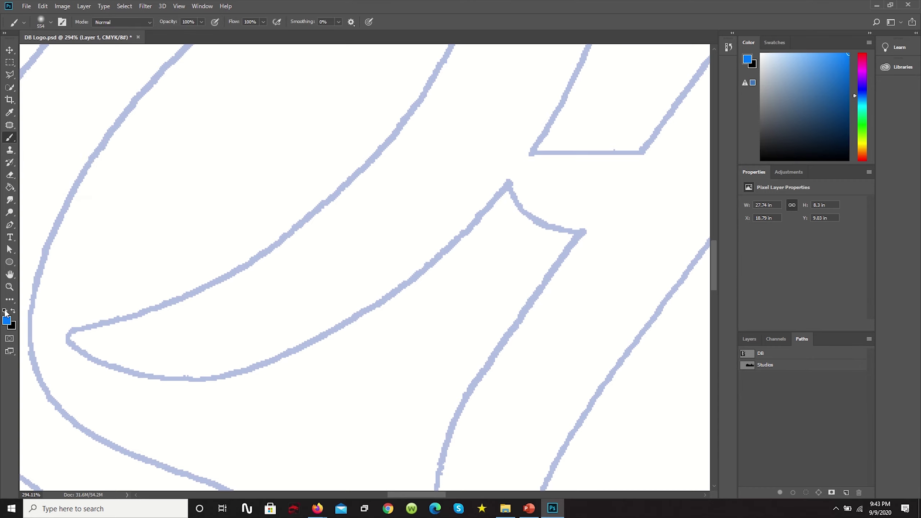
scroll(212, 257, "down", 8)
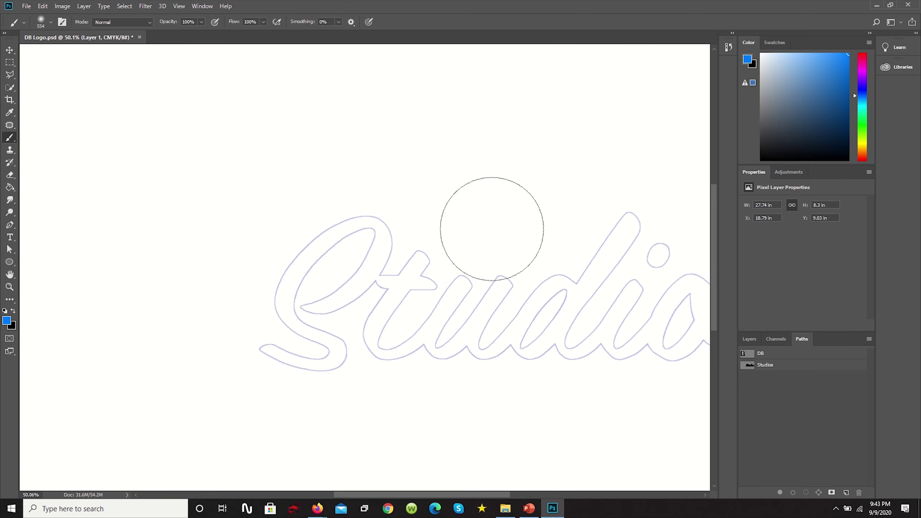
scroll(302, 231, "down", 2)
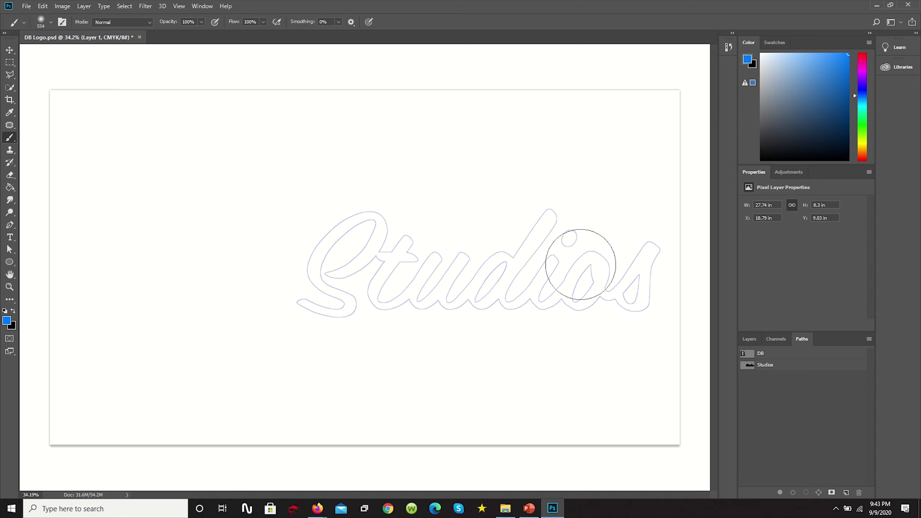
right_click(762, 349)
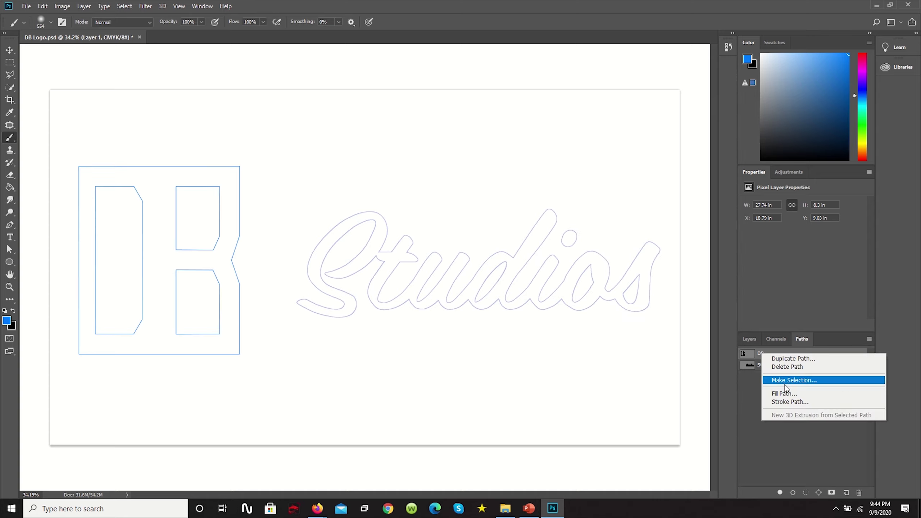
left_click(746, 415)
right_click(766, 352)
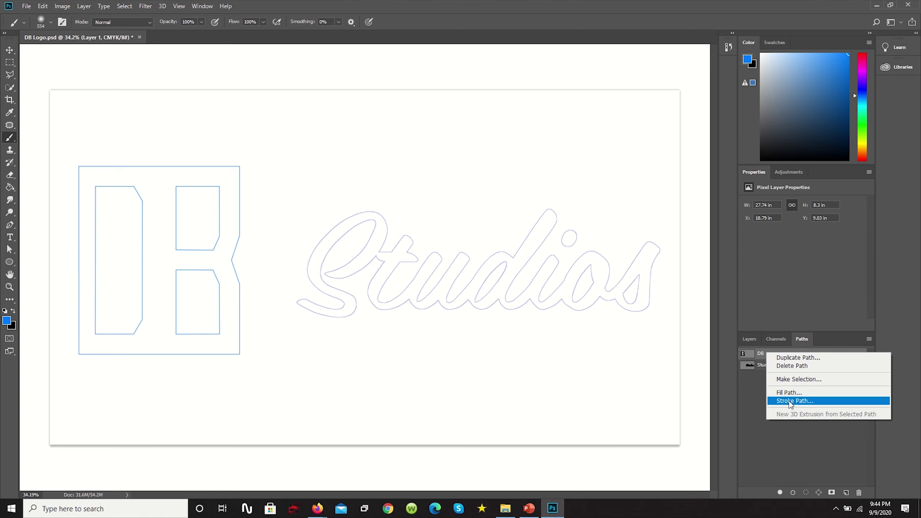
left_click(791, 392)
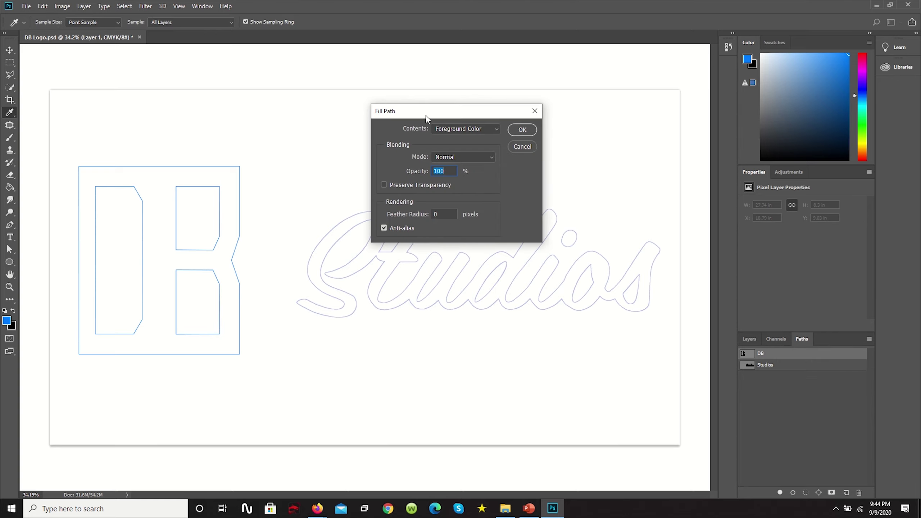
left_click(523, 130)
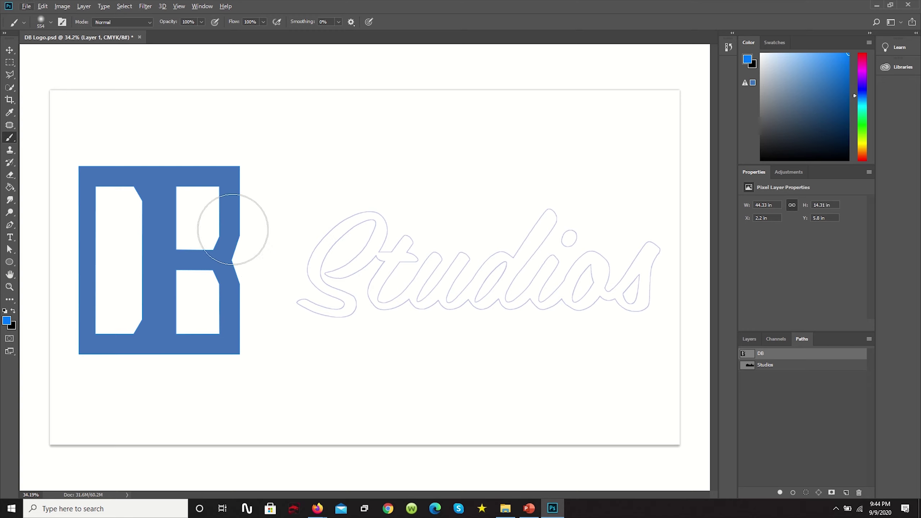
left_click(769, 364)
left_click(757, 339)
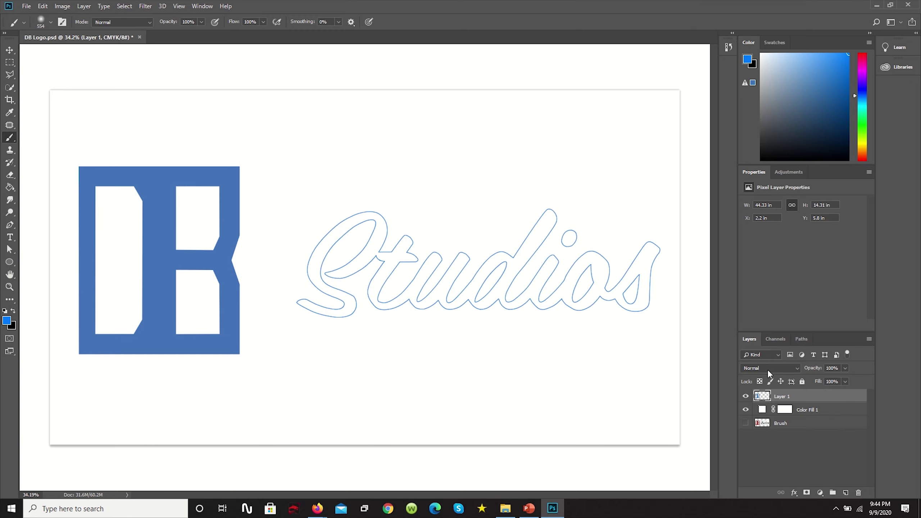
key("ctrl+z")
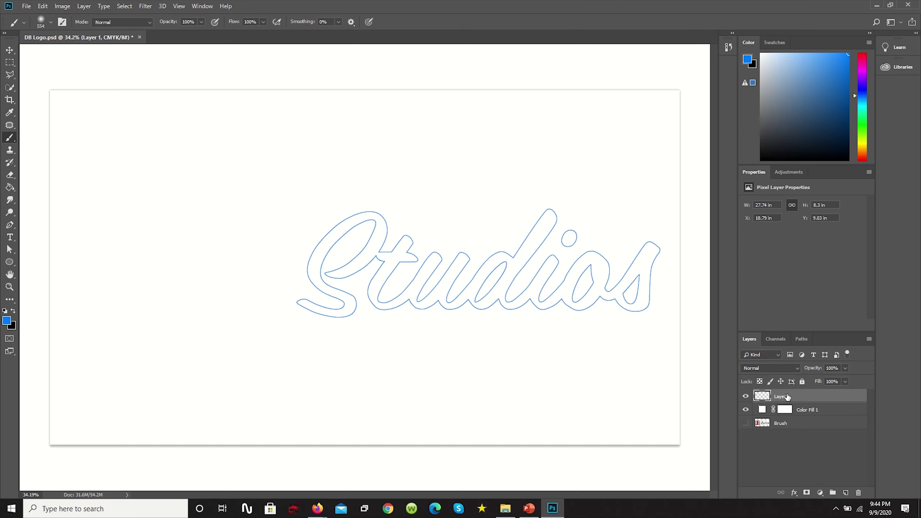
right_click(788, 396)
key("Escape")
Show the Paths panel and make the DB path active.
left_click(801, 338)
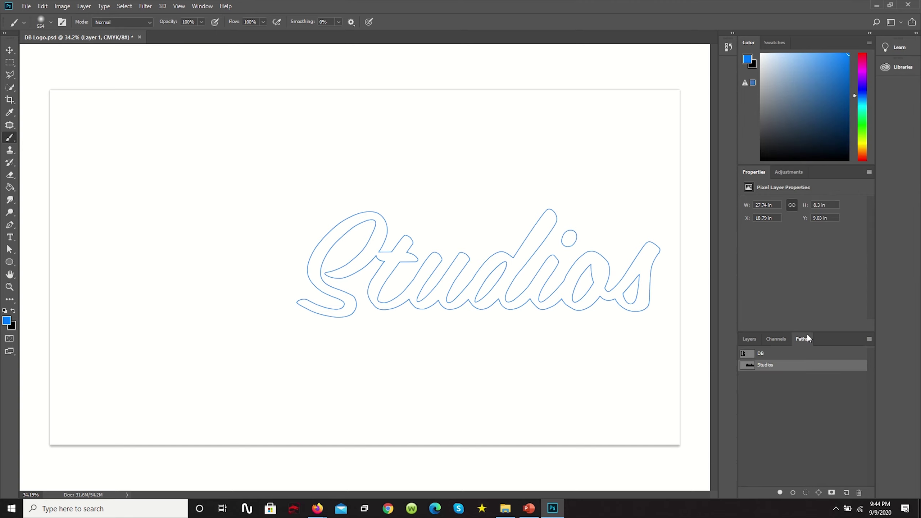
right_click(757, 367)
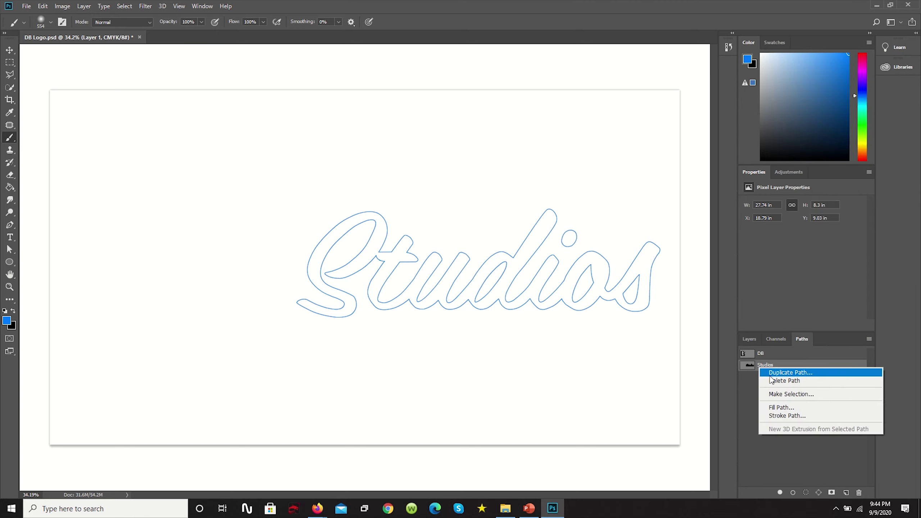
left_click(769, 355)
right_click(766, 352)
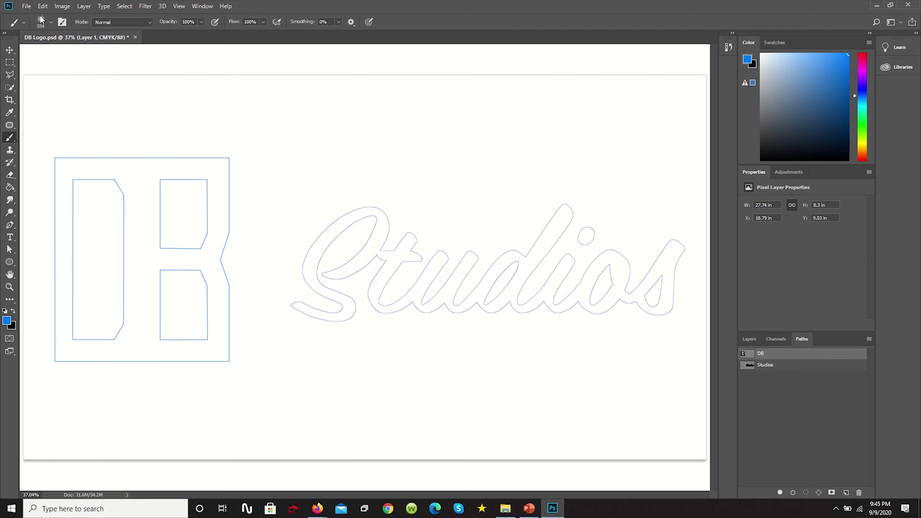
Pick the Crayon Custom Brush preset and reduce its size to 73 px.
left_click(41, 20)
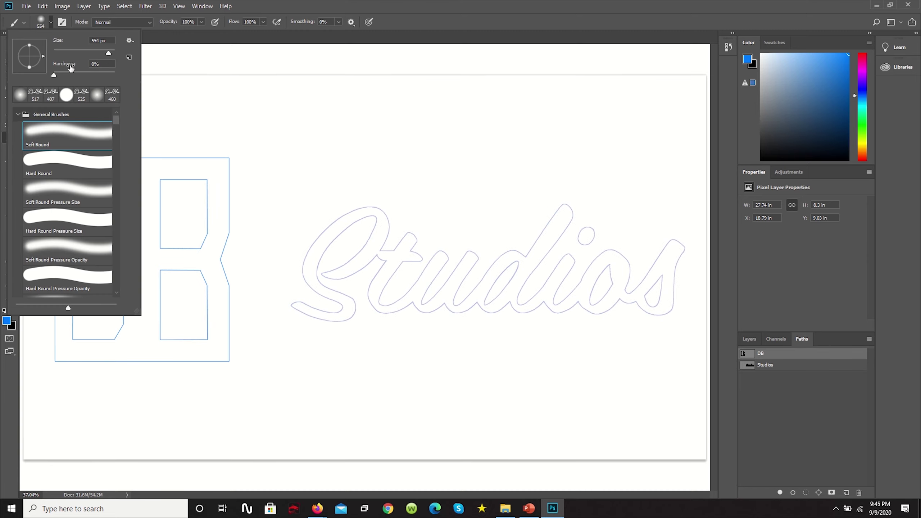
mouse_move(117, 123)
left_mouse_down()
mouse_move(102, 263)
mouse_move(110, 253)
mouse_move(111, 263)
left_mouse_up()
left_click(72, 182)
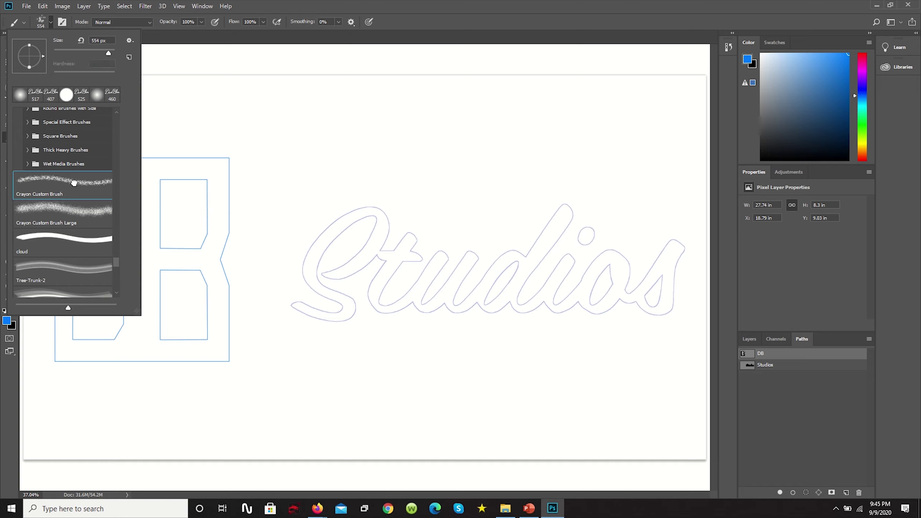
left_click_drag(165, 181, 117, 189)
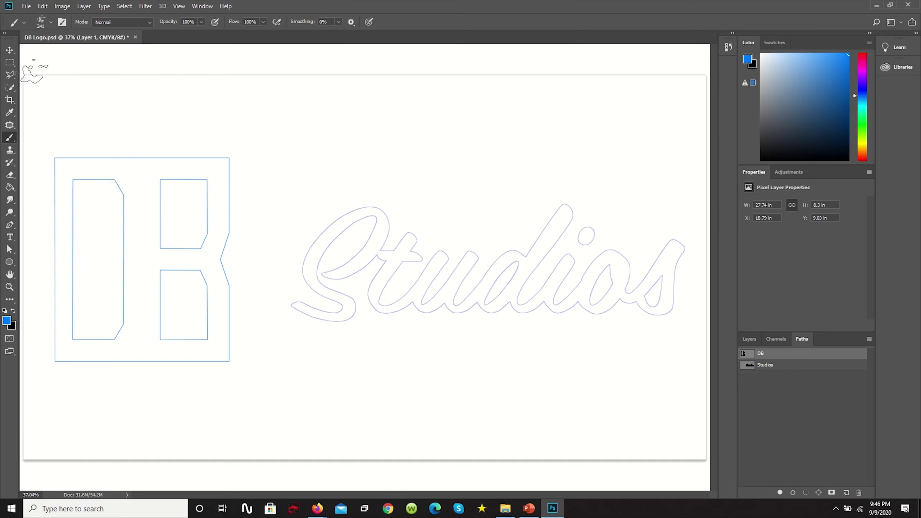
left_click_drag(111, 160, 88, 168)
Stroke the DB path with the crayon brush and zoom in to check it.
right_click(781, 353)
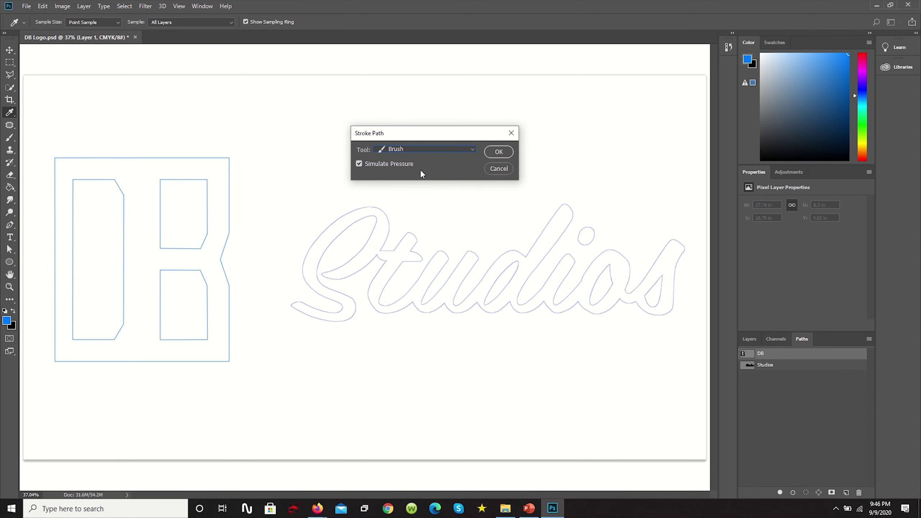
left_click(499, 152)
key("b")
scroll(131, 255, "up", 5)
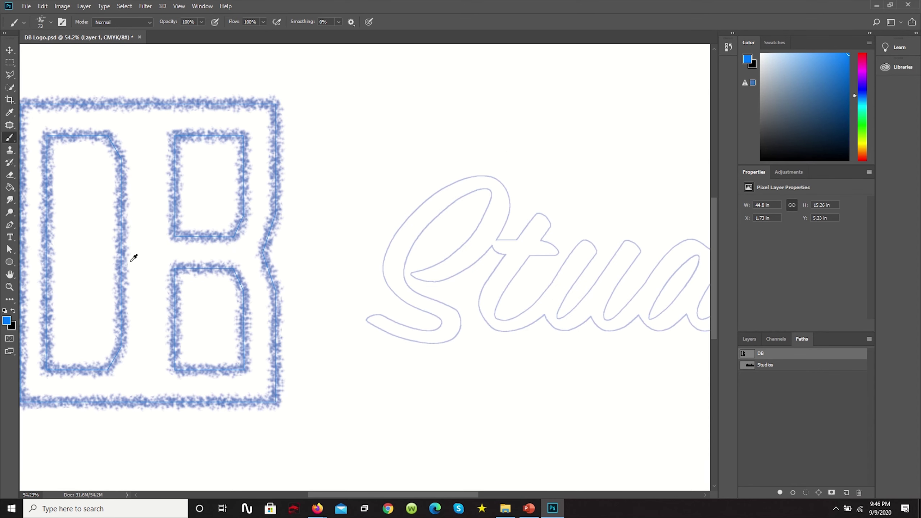
scroll(202, 266, "down", 8)
scroll(249, 264, "up", 3)
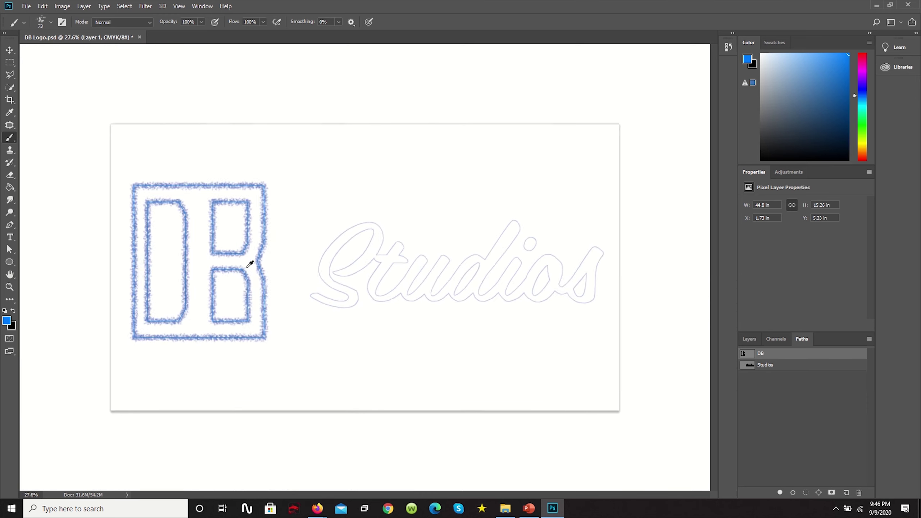
scroll(364, 269, "down", 1)
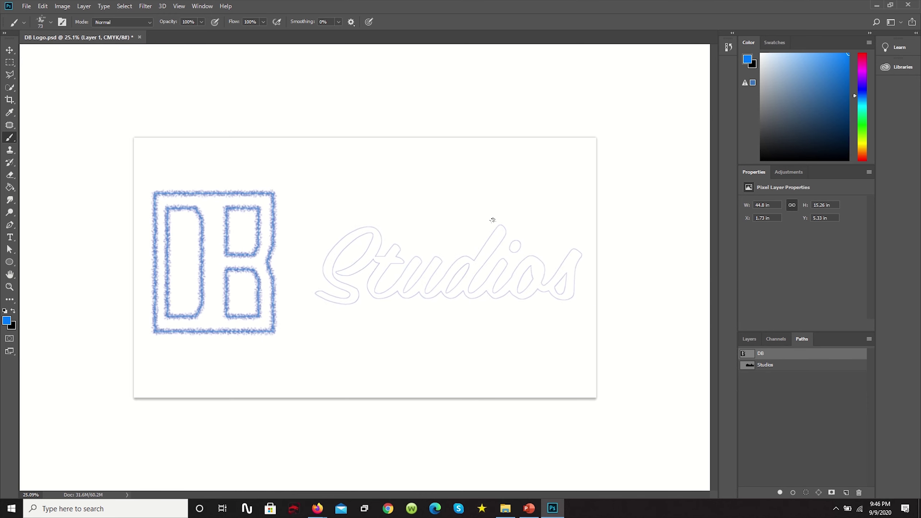